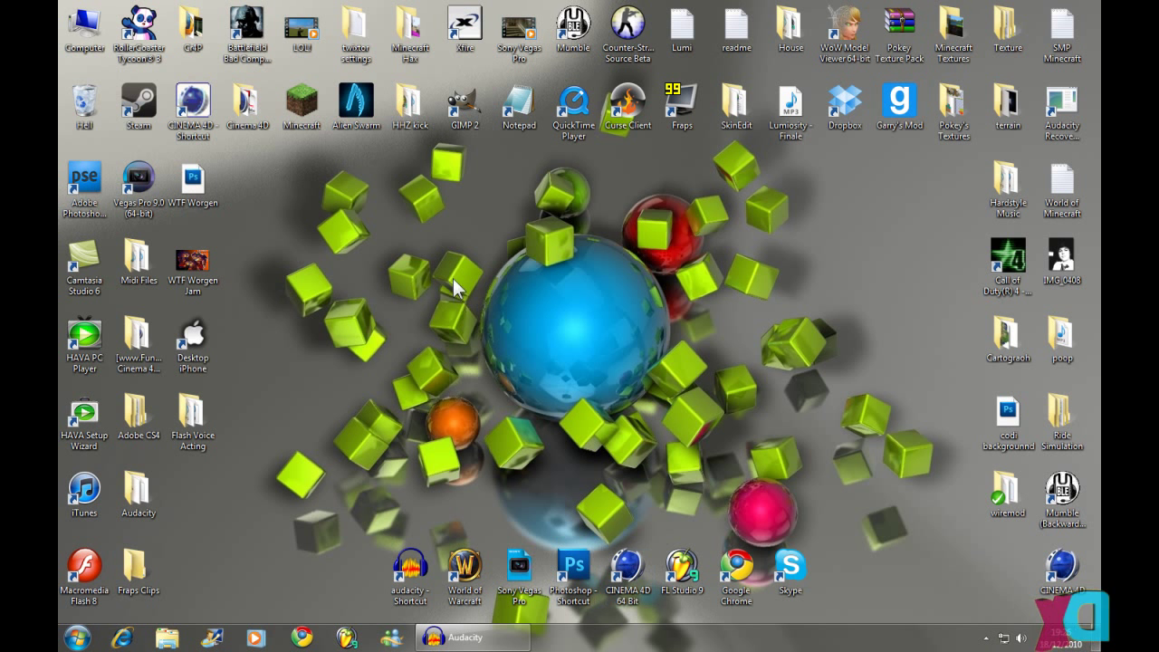
Step: Launch Cinema 4D from its desktop icon so an empty Untitled 1 scene opens
{"action": "left_click", "coordinate": [627, 566]}
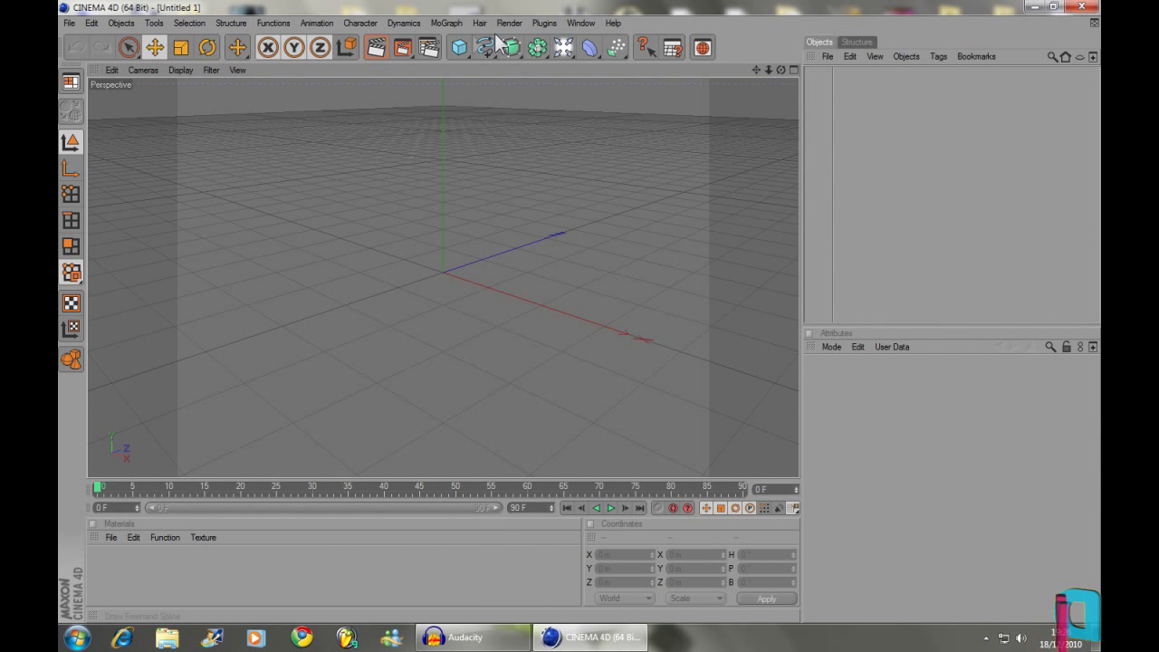
Step: Add a Cube raised to about Y 137.884 m and a Floor beneath it
{"action": "left_click_drag", "start_coordinate": [462, 56], "coordinate": [494, 60]}
{"action": "mouse_move", "coordinate": [450, 172]}
{"action": "left_mouse_down"}
{"action": "mouse_move", "coordinate": [449, 74]}
{"action": "mouse_move", "coordinate": [445, 176]}
{"action": "left_mouse_up"}
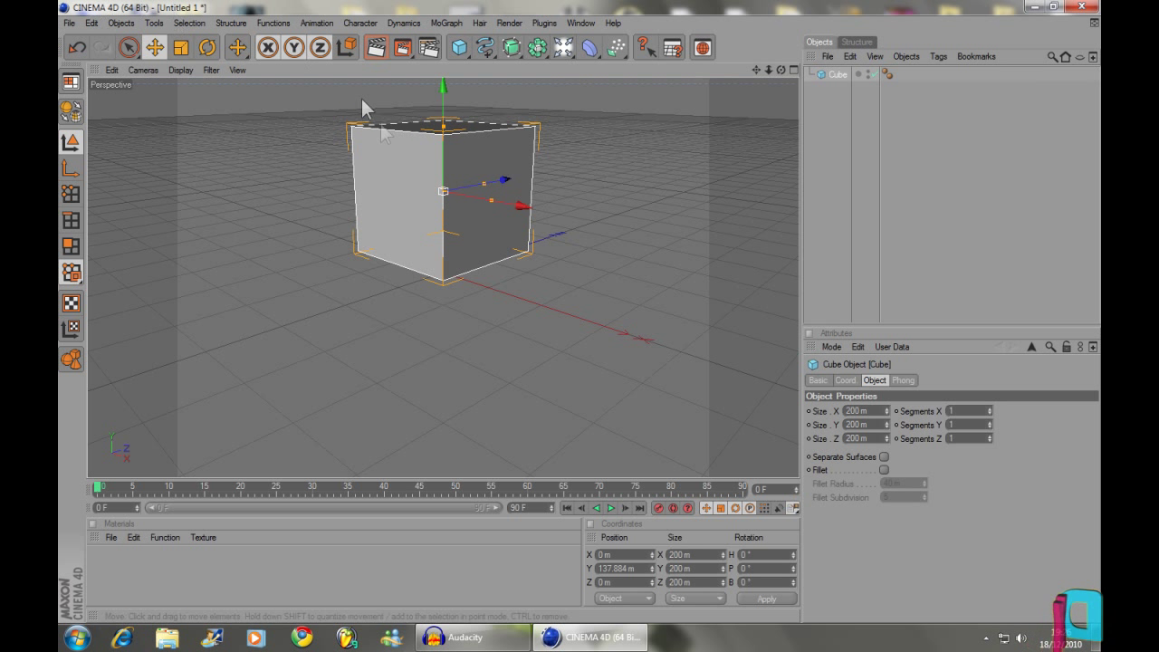
{"action": "left_click_drag", "start_coordinate": [561, 50], "coordinate": [697, 116]}
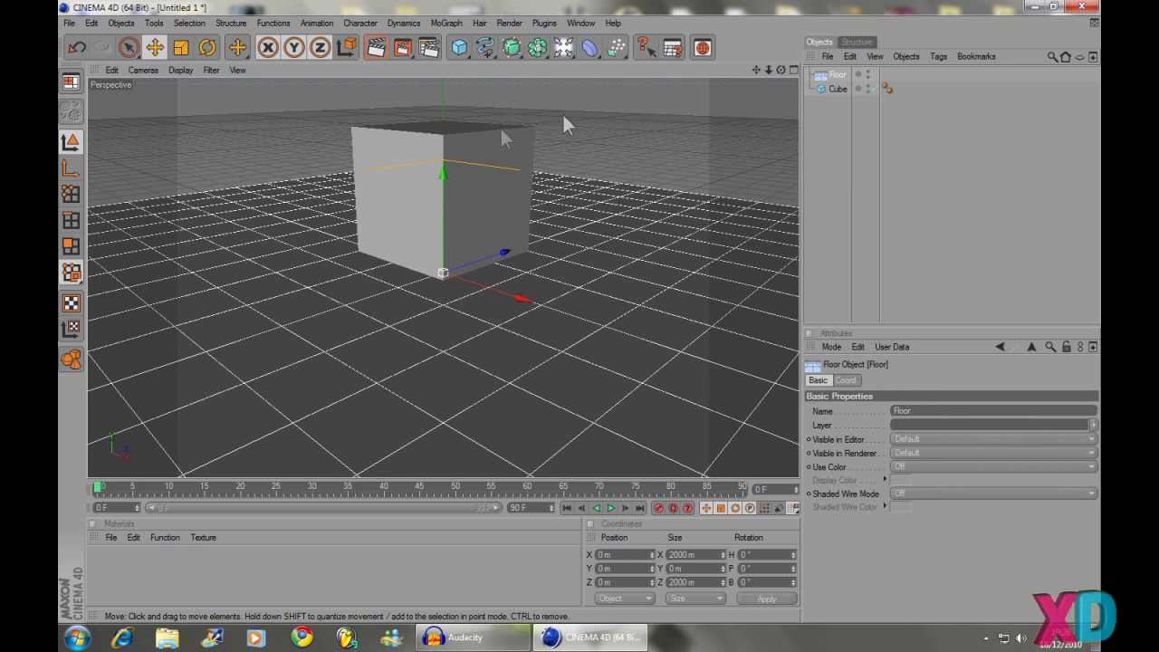
{"action": "left_click", "coordinate": [407, 171]}
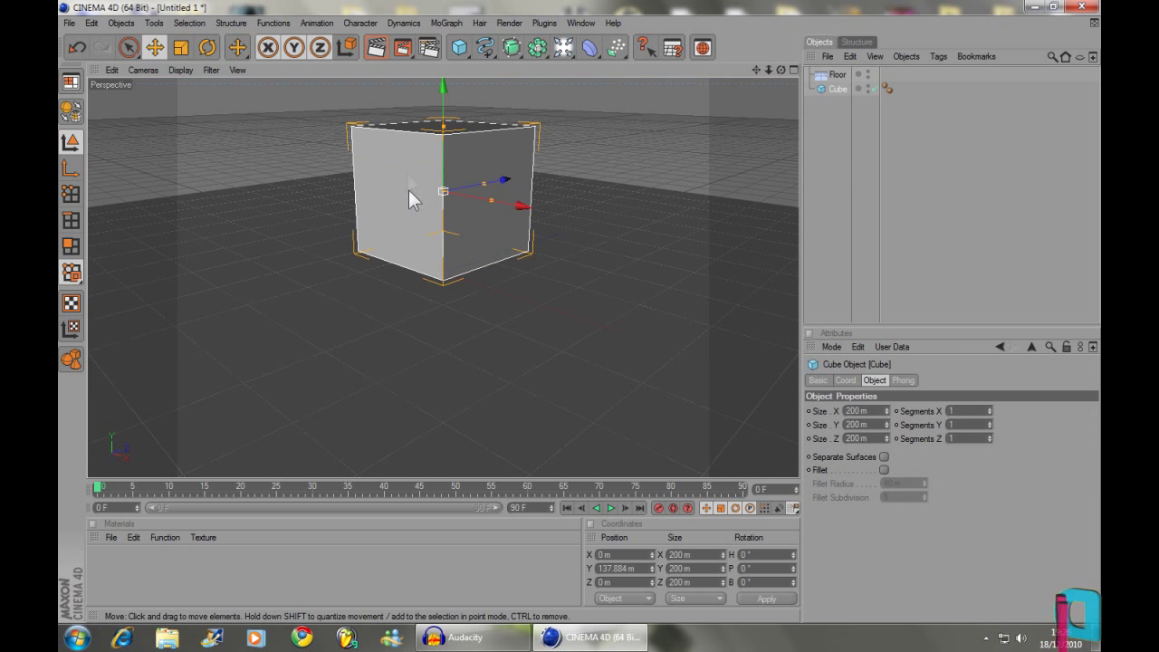
Step: Create a new material and set its colour to bright green
{"action": "double_click", "coordinate": [113, 584]}
{"action": "double_click", "coordinate": [105, 566]}
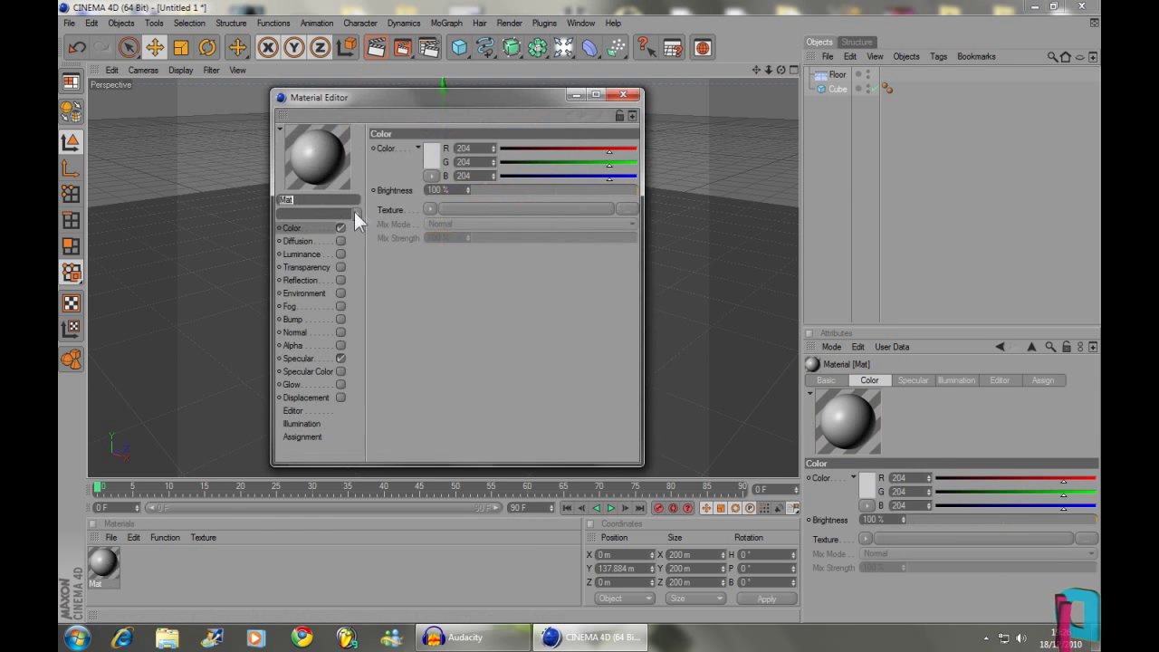
{"action": "left_click", "coordinate": [437, 149]}
{"action": "left_click", "coordinate": [433, 105]}
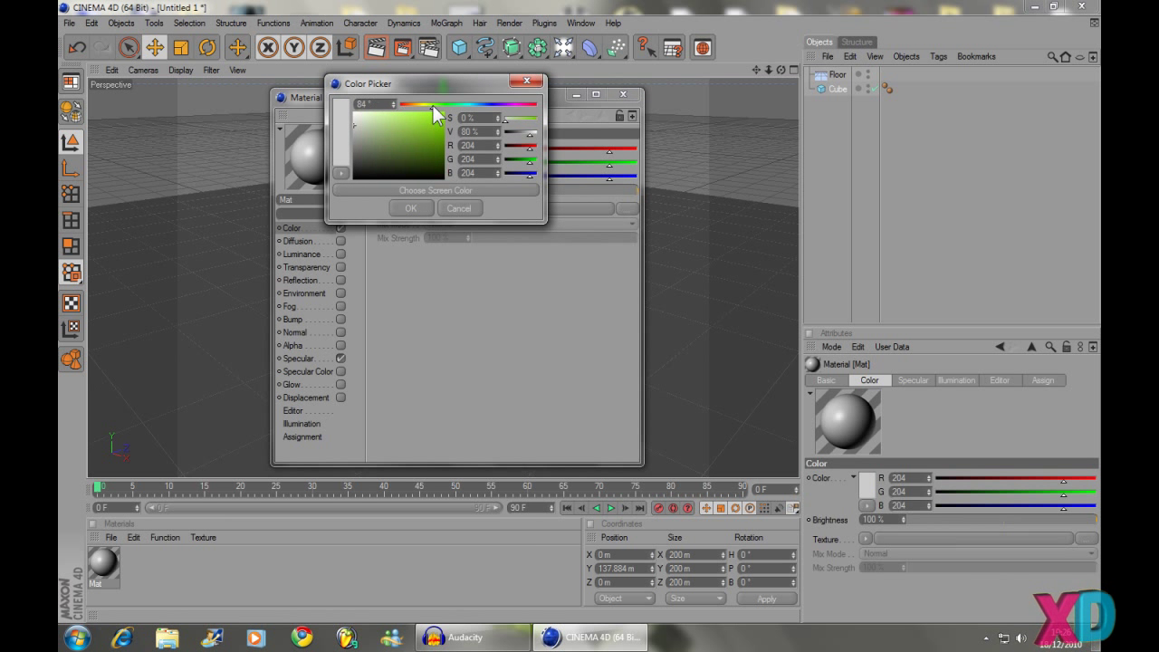
{"action": "left_click", "coordinate": [431, 120]}
{"action": "left_click", "coordinate": [410, 208]}
{"action": "left_click", "coordinate": [622, 94]}
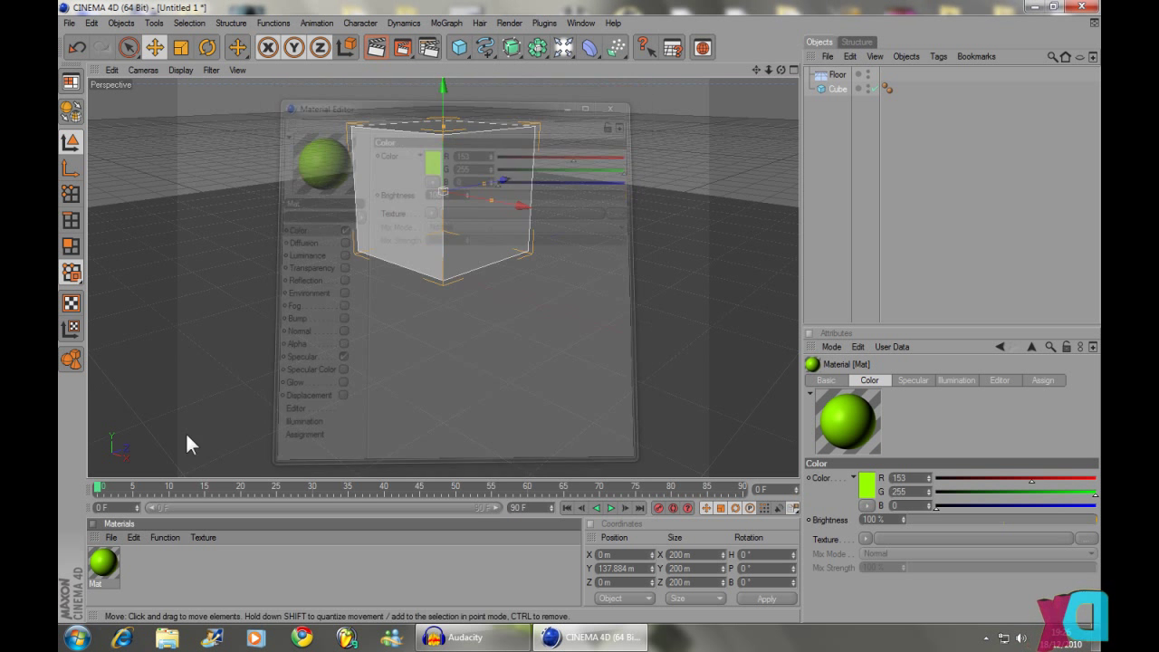
Step: Create a second material, Mat.1, coloured dark grey 35/35/35
{"action": "double_click", "coordinate": [158, 581]}
{"action": "double_click", "coordinate": [103, 563]}
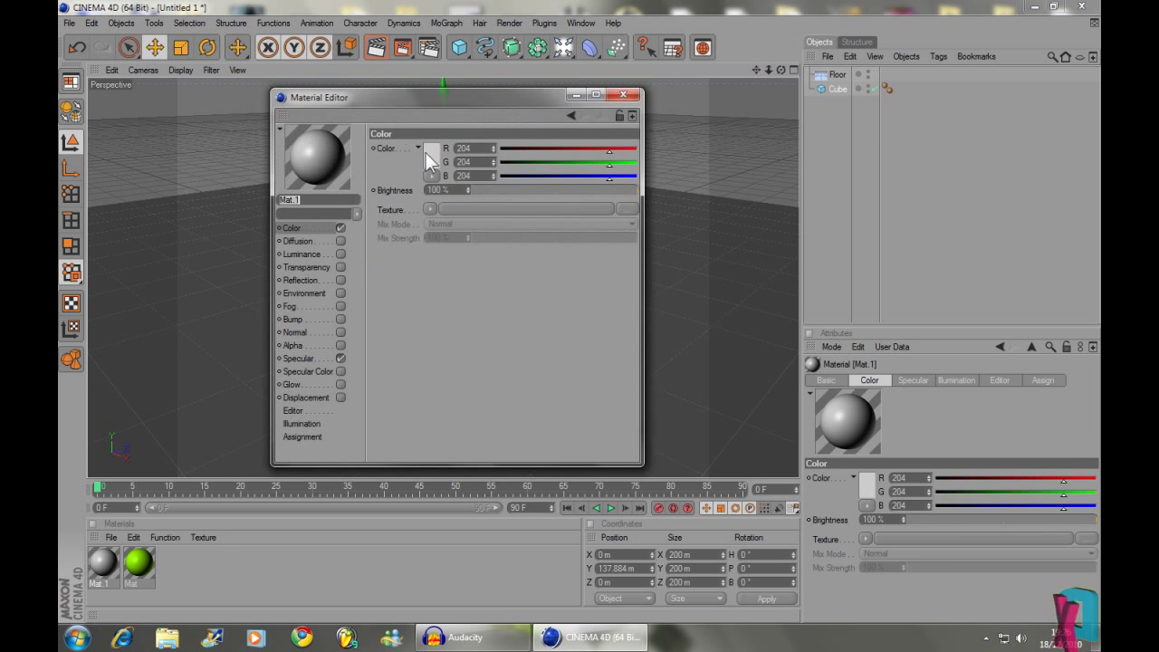
{"action": "left_click", "coordinate": [428, 150]}
{"action": "left_click_drag", "start_coordinate": [384, 167], "coordinate": [318, 172]}
{"action": "left_click", "coordinate": [401, 209]}
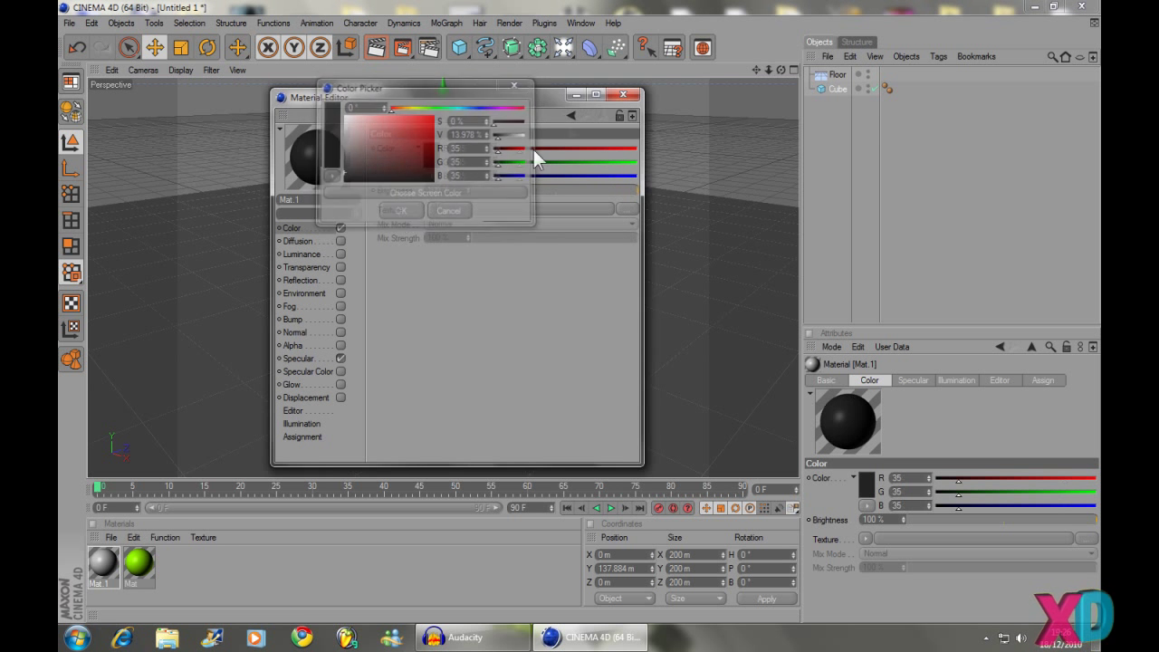
{"action": "left_click", "coordinate": [624, 94]}
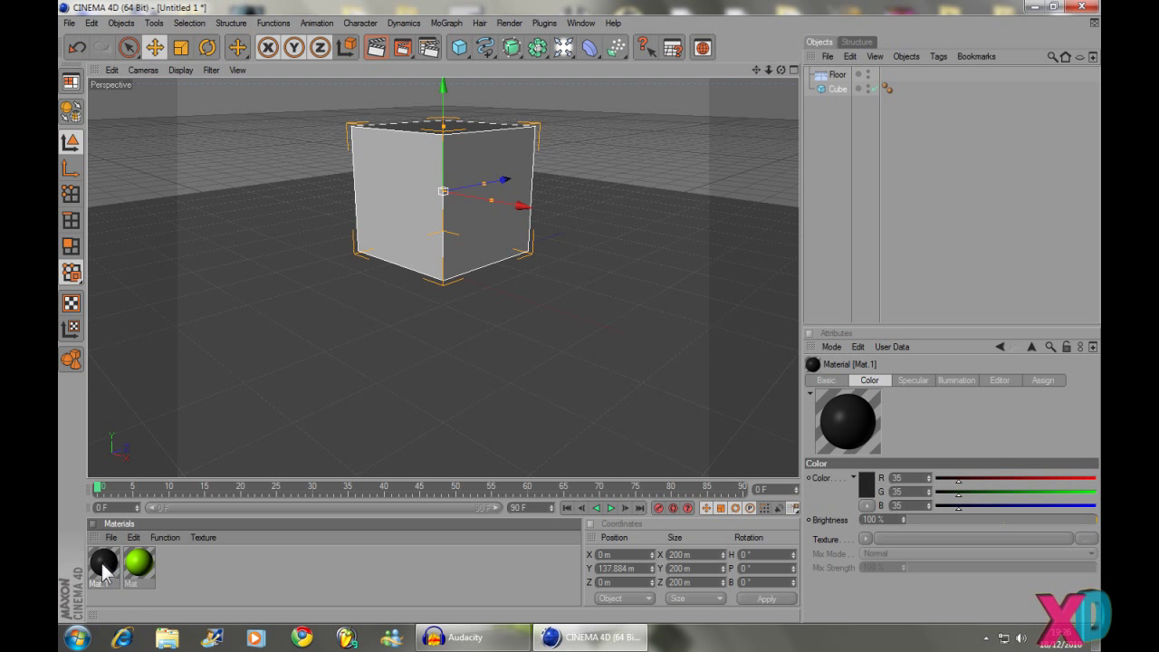
Step: Apply Mat.1 and the green Mat to the cube, ordering tags so green shows
{"action": "left_click_drag", "start_coordinate": [399, 161], "coordinate": [363, 185]}
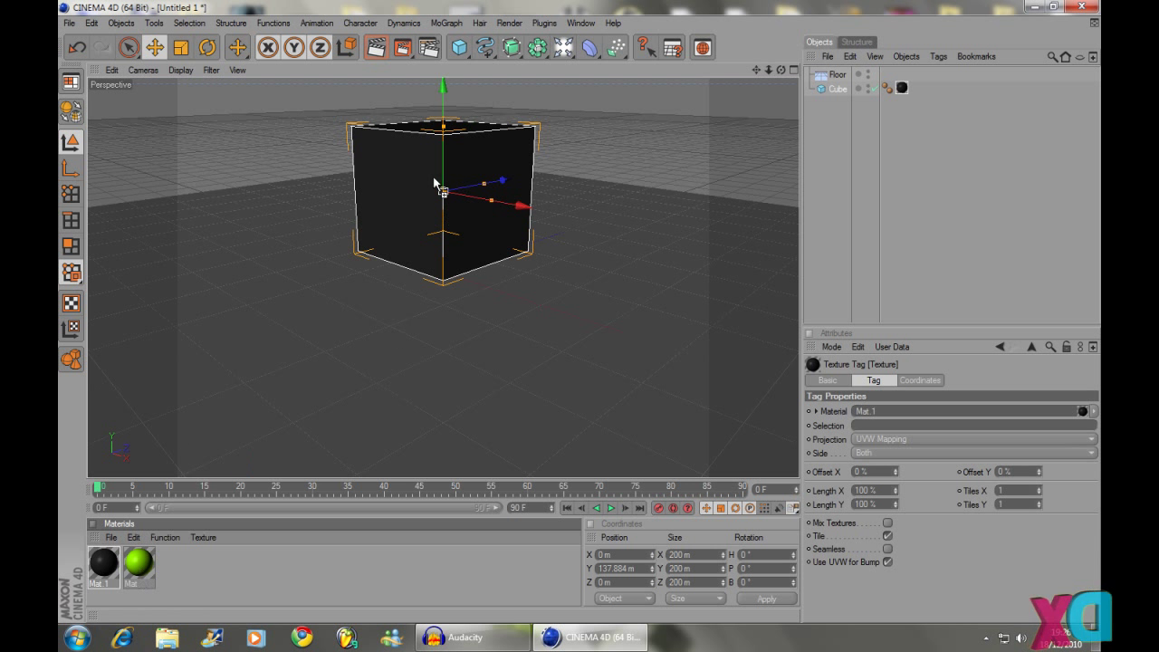
{"action": "left_click_drag", "start_coordinate": [436, 186], "coordinate": [439, 188]}
{"action": "mouse_move", "coordinate": [902, 87]}
{"action": "left_mouse_down"}
{"action": "mouse_move", "coordinate": [930, 87]}
{"action": "mouse_move", "coordinate": [902, 94]}
{"action": "left_mouse_up"}
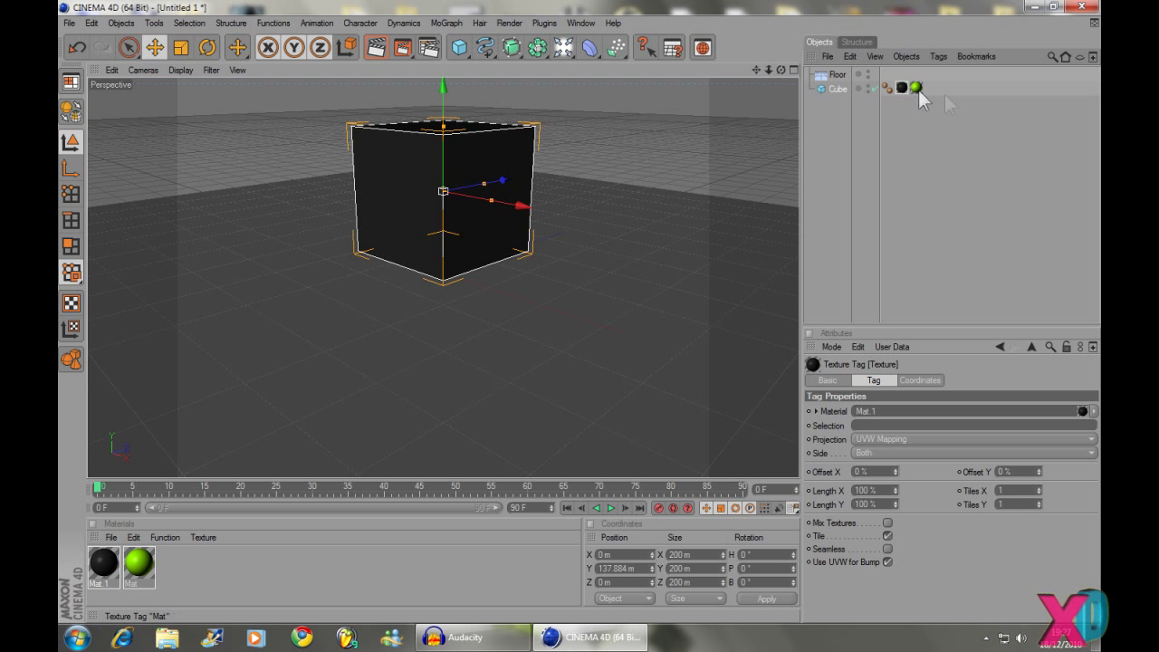
{"action": "left_click", "coordinate": [917, 87]}
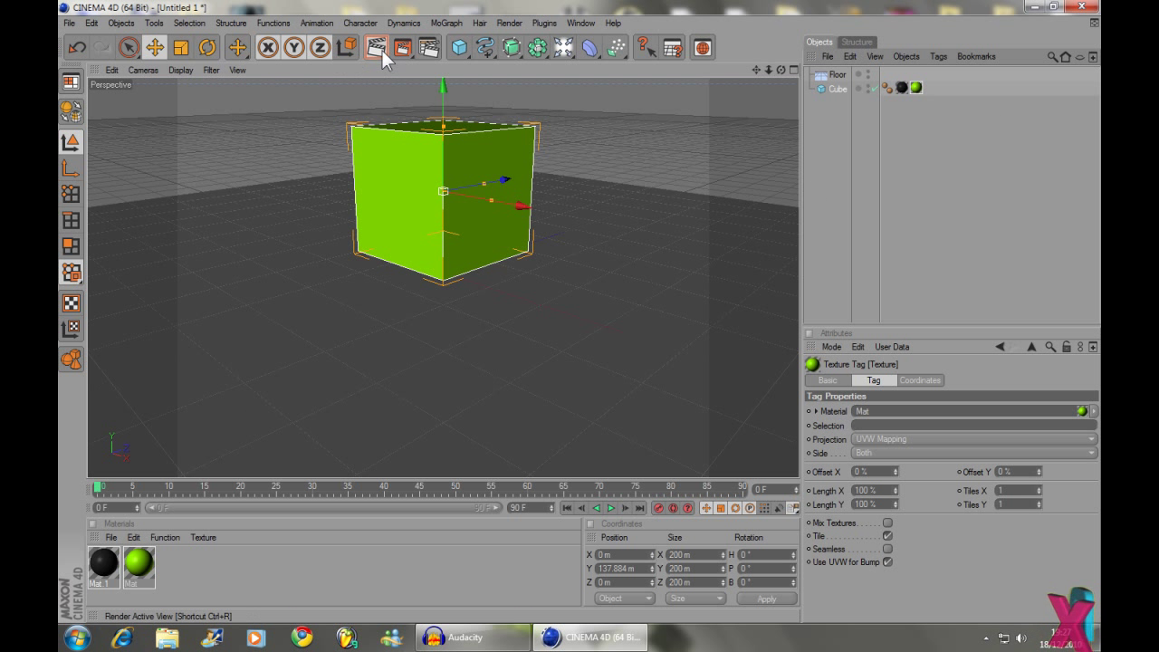
{"action": "left_click", "coordinate": [587, 138]}
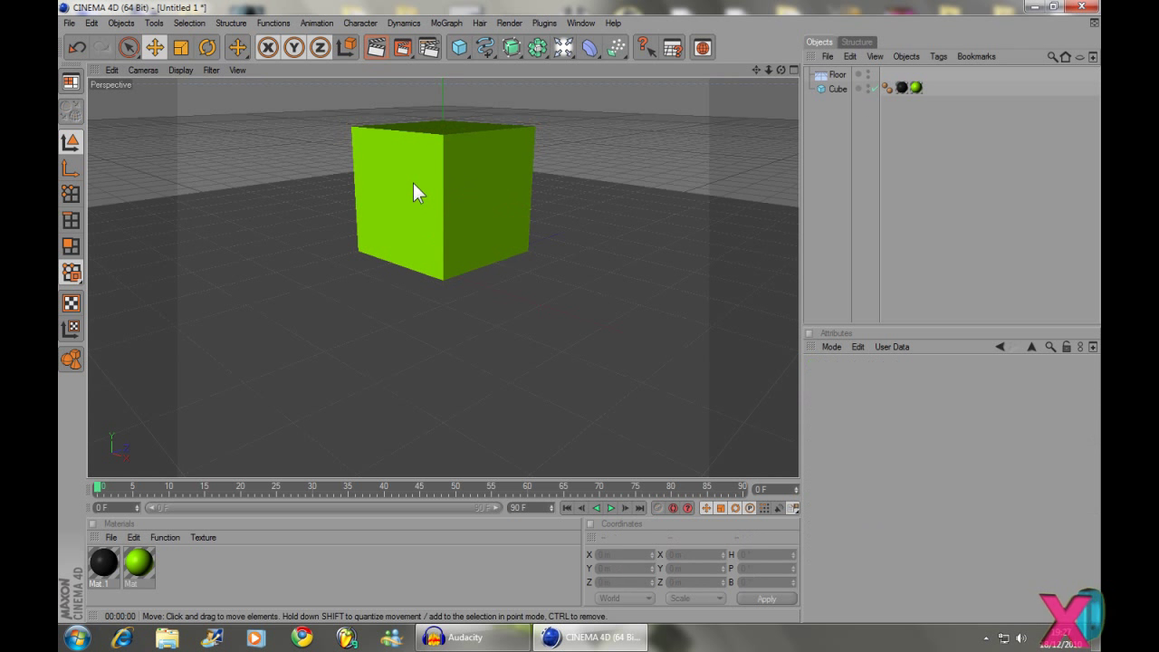
{"action": "left_click", "coordinate": [413, 183]}
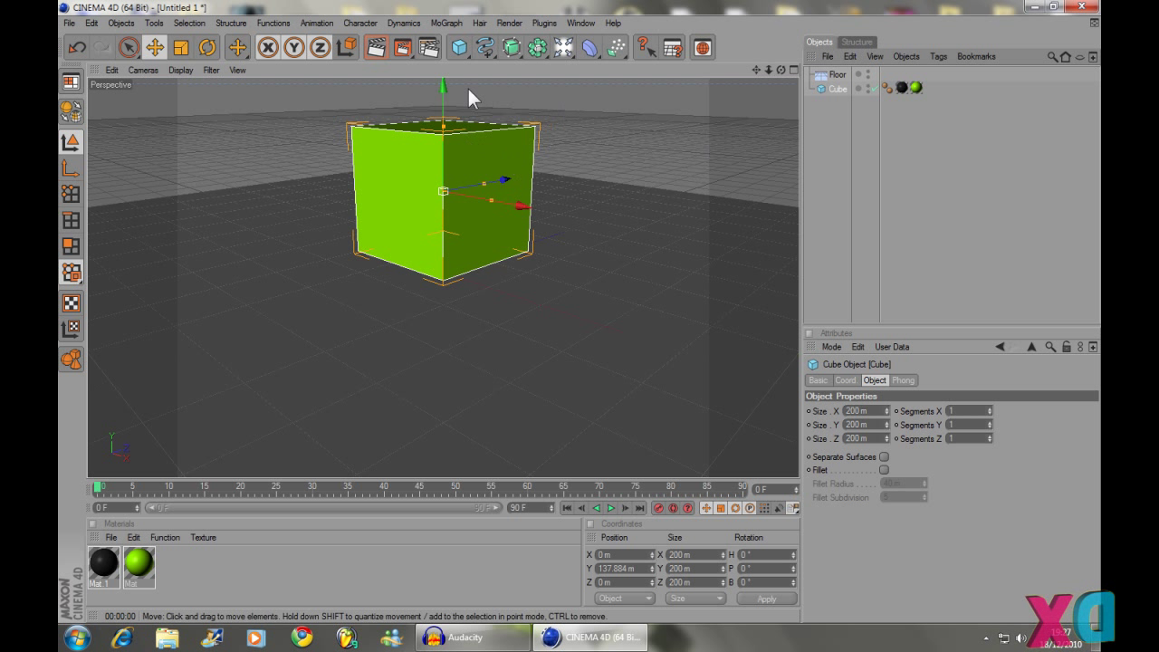
Step: Add MoGraph Rigid Body tags to the Cube and the Floor, then reselect the Cube
{"action": "right_click", "coordinate": [837, 89]}
{"action": "mouse_move", "coordinate": [868, 172]}
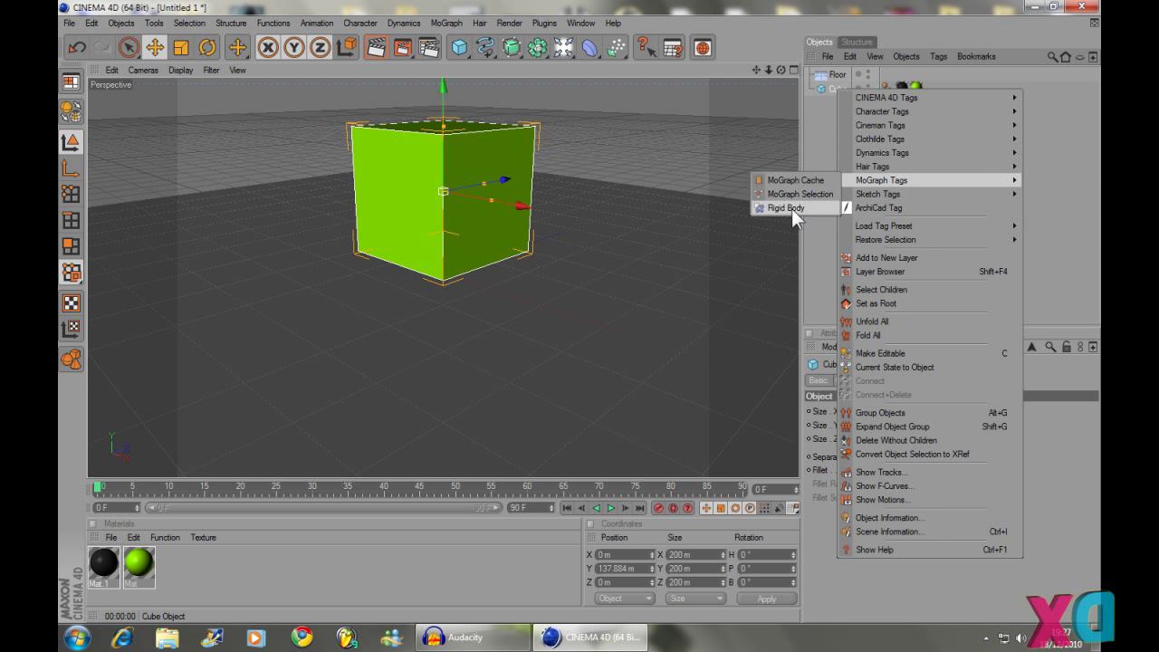
{"action": "left_click", "coordinate": [786, 208]}
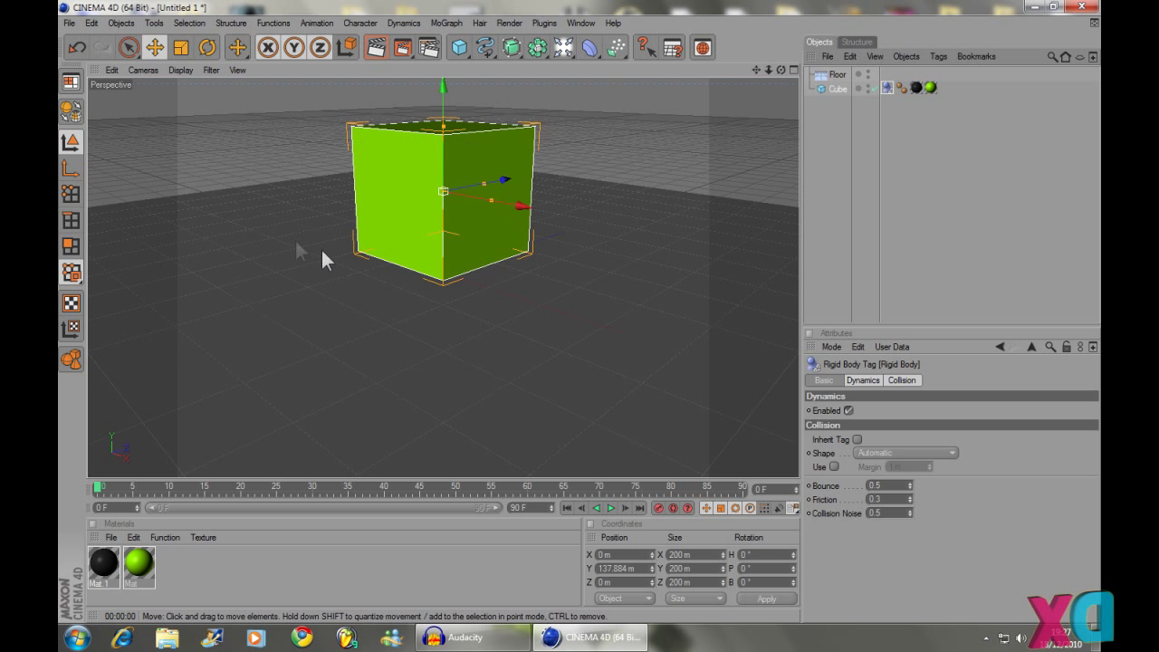
{"action": "right_click", "coordinate": [836, 76]}
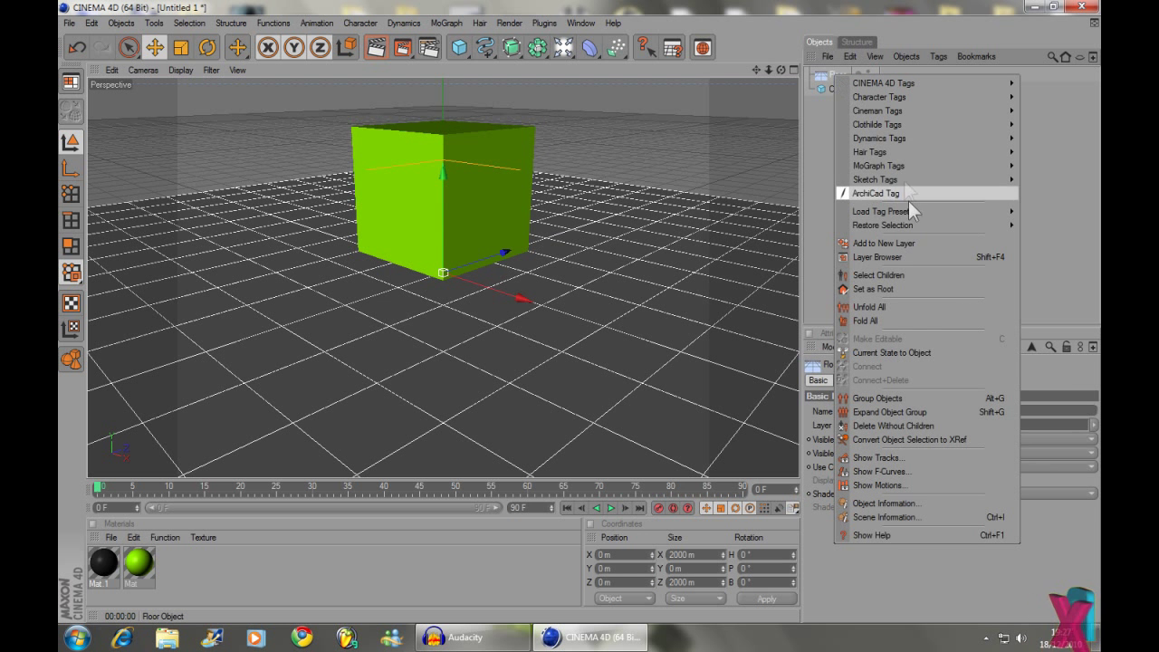
{"action": "mouse_move", "coordinate": [895, 166]}
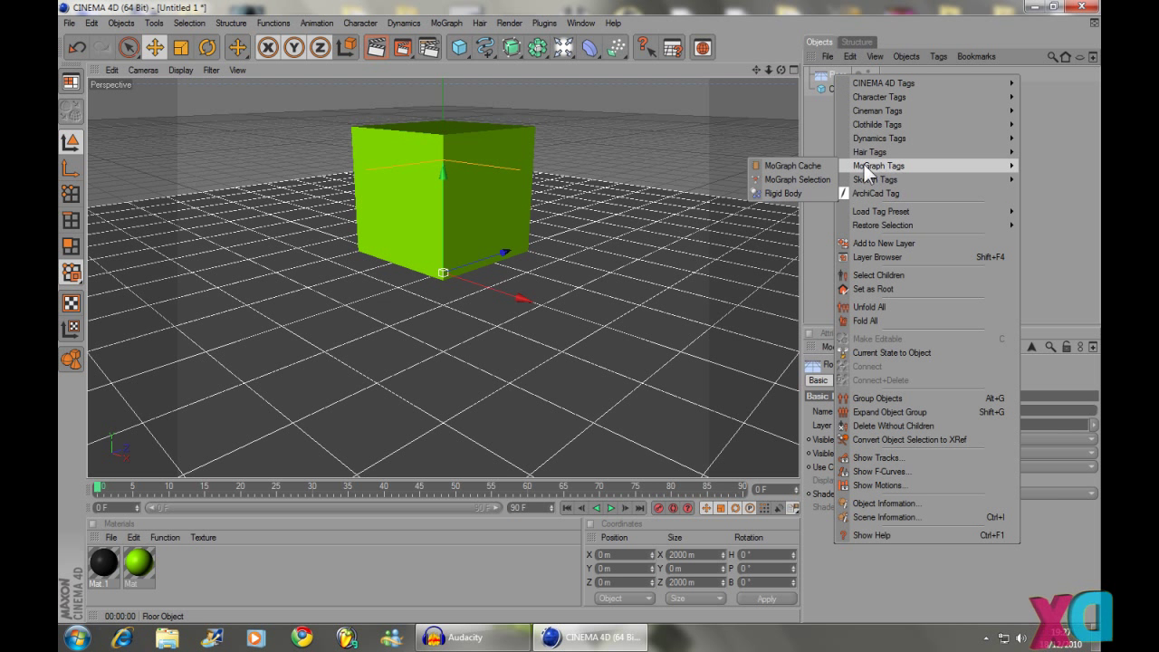
{"action": "left_click", "coordinate": [784, 195]}
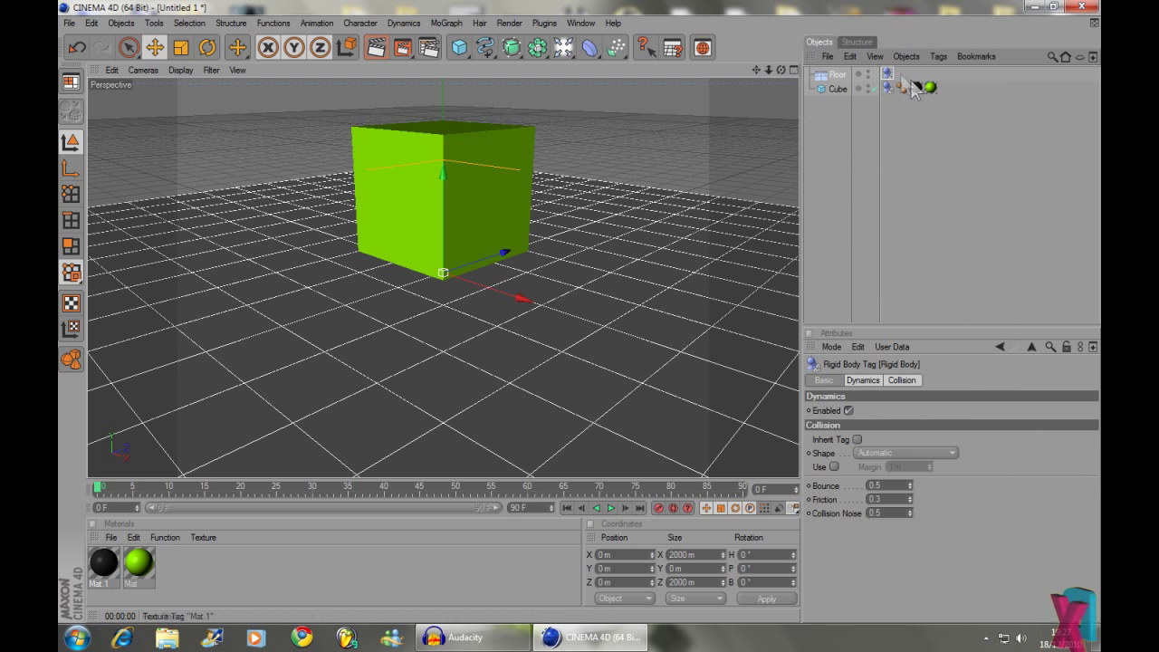
{"action": "left_click", "coordinate": [441, 142]}
{"action": "left_click", "coordinate": [334, 275]}
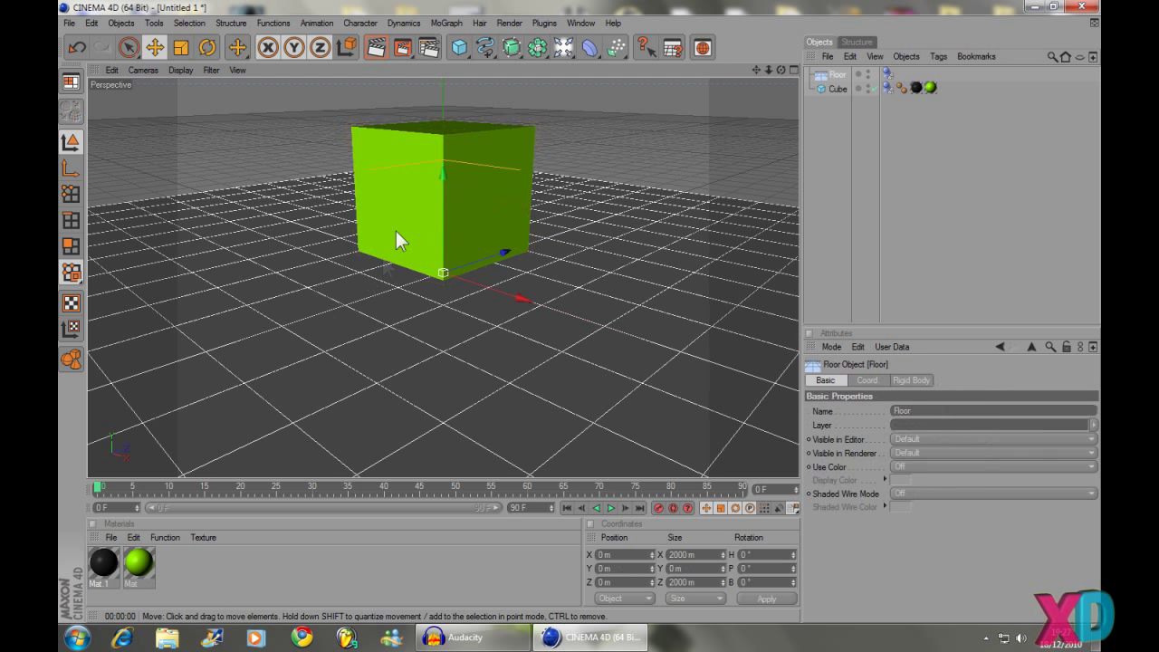
{"action": "left_click", "coordinate": [401, 218]}
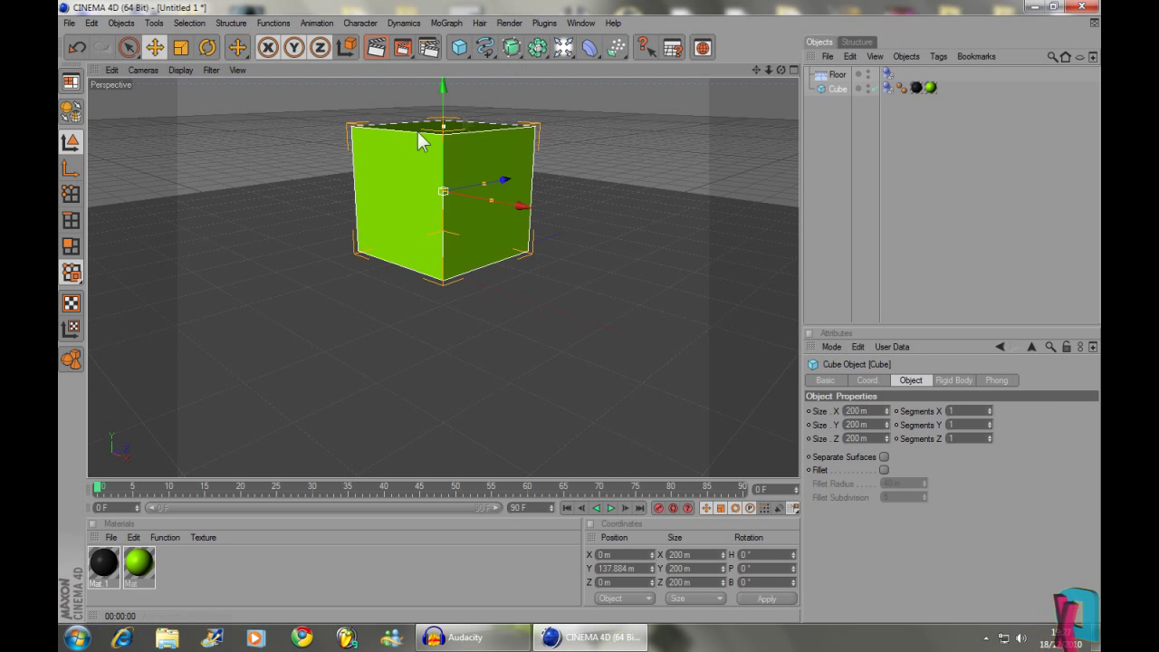
Step: Break the cube into 12 pieces with Thrausi 1.22, then close the dialog
{"action": "left_click", "coordinate": [542, 21]}
{"action": "mouse_move", "coordinate": [567, 79]}
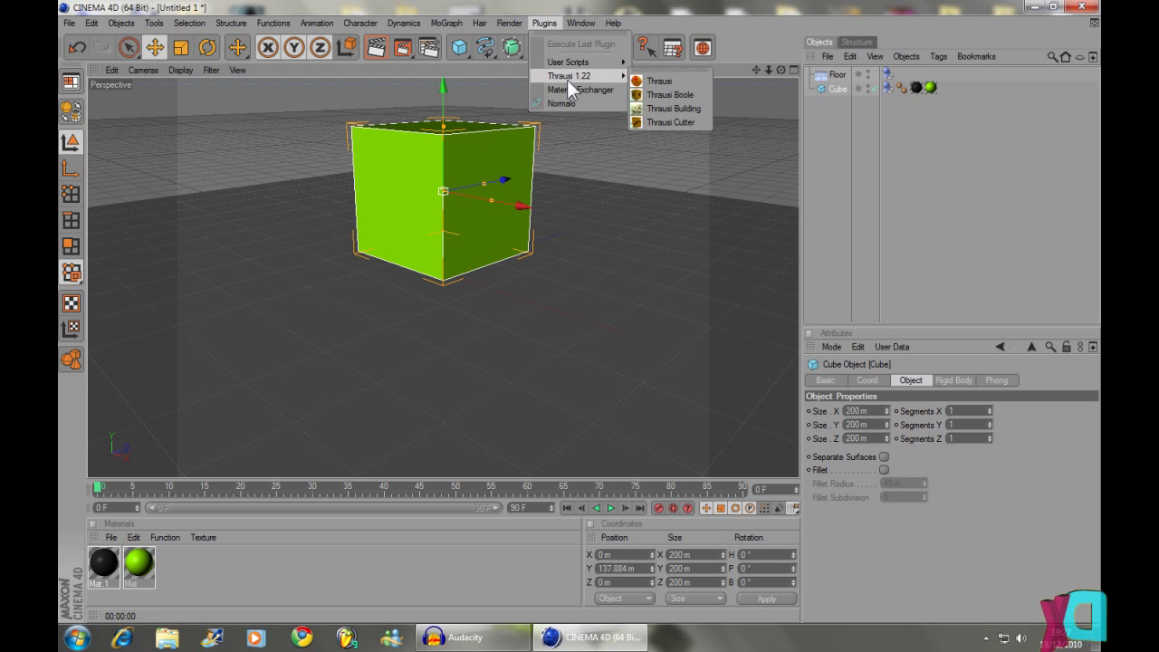
{"action": "left_click", "coordinate": [659, 83]}
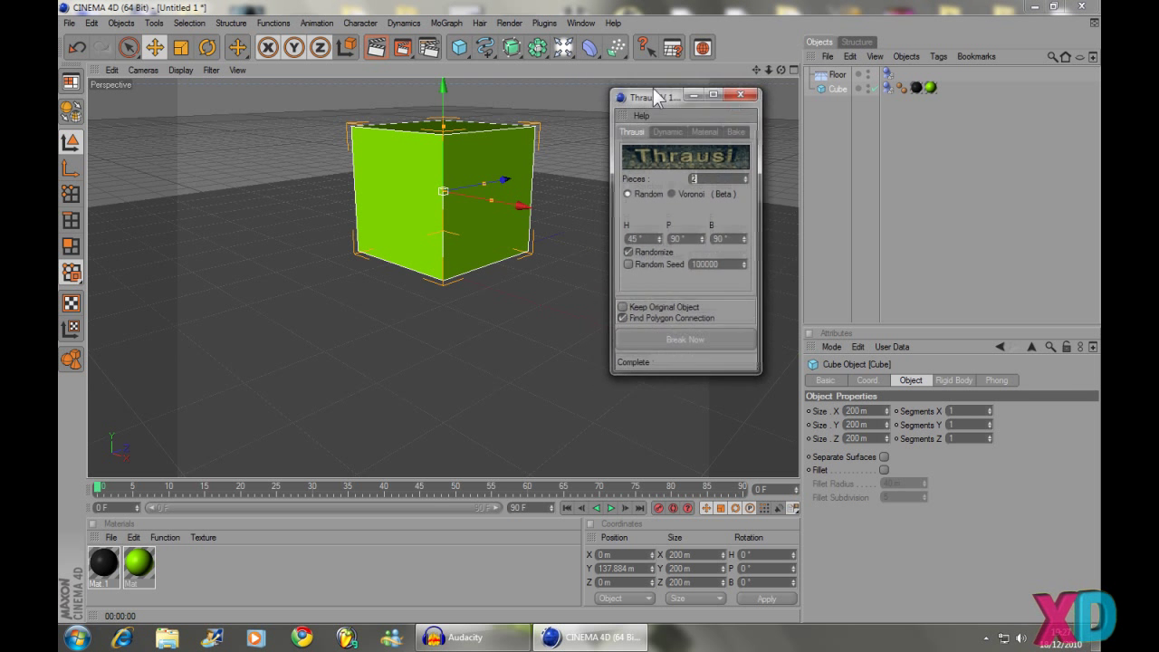
{"action": "left_click", "coordinate": [744, 171]}
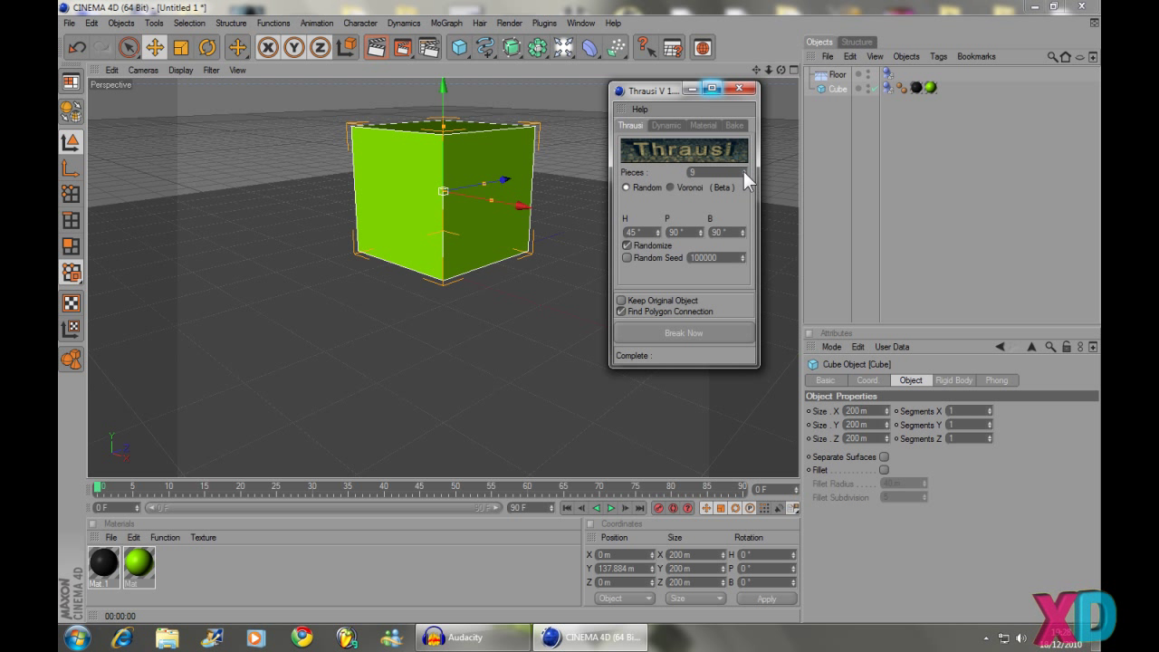
{"action": "left_click", "coordinate": [744, 170]}
{"action": "left_click", "coordinate": [686, 332]}
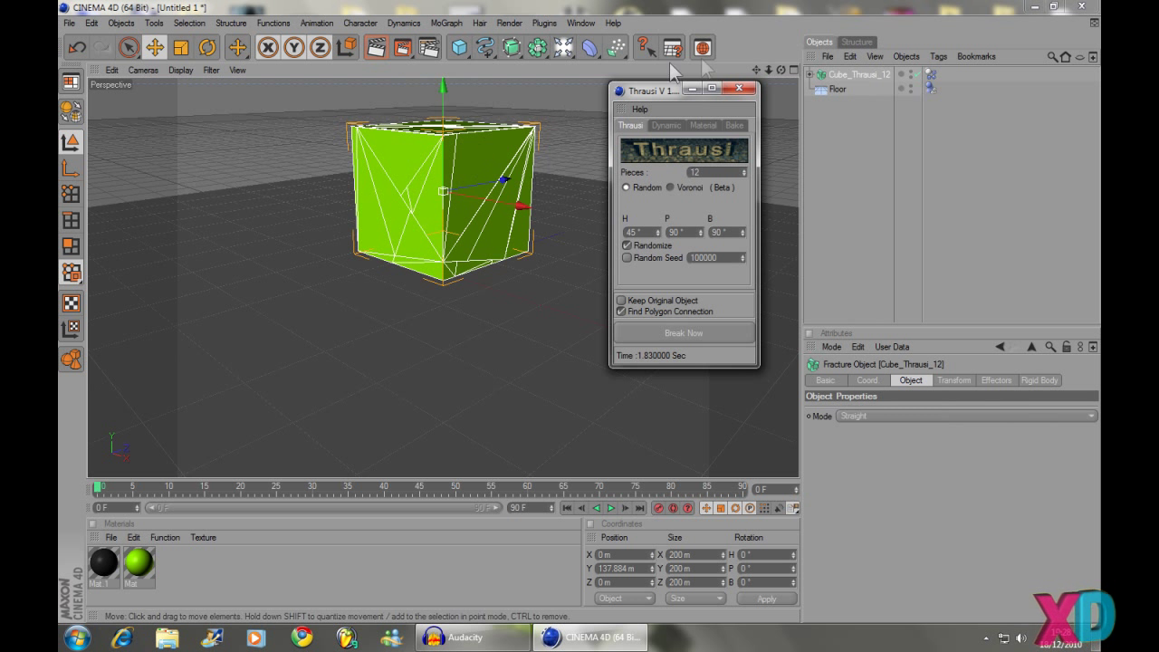
{"action": "left_click", "coordinate": [738, 91]}
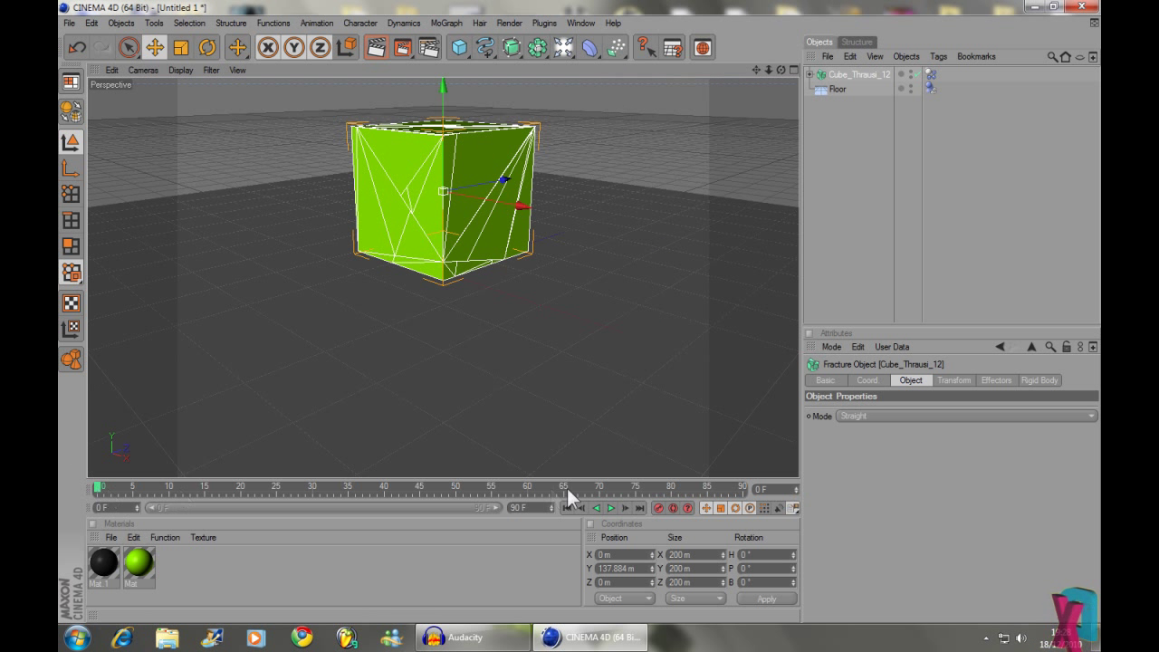
Step: Preview the pieces falling, render a test frame in the viewport, then rewind to frame 0
{"action": "left_click", "coordinate": [613, 508]}
{"action": "left_click", "coordinate": [376, 47]}
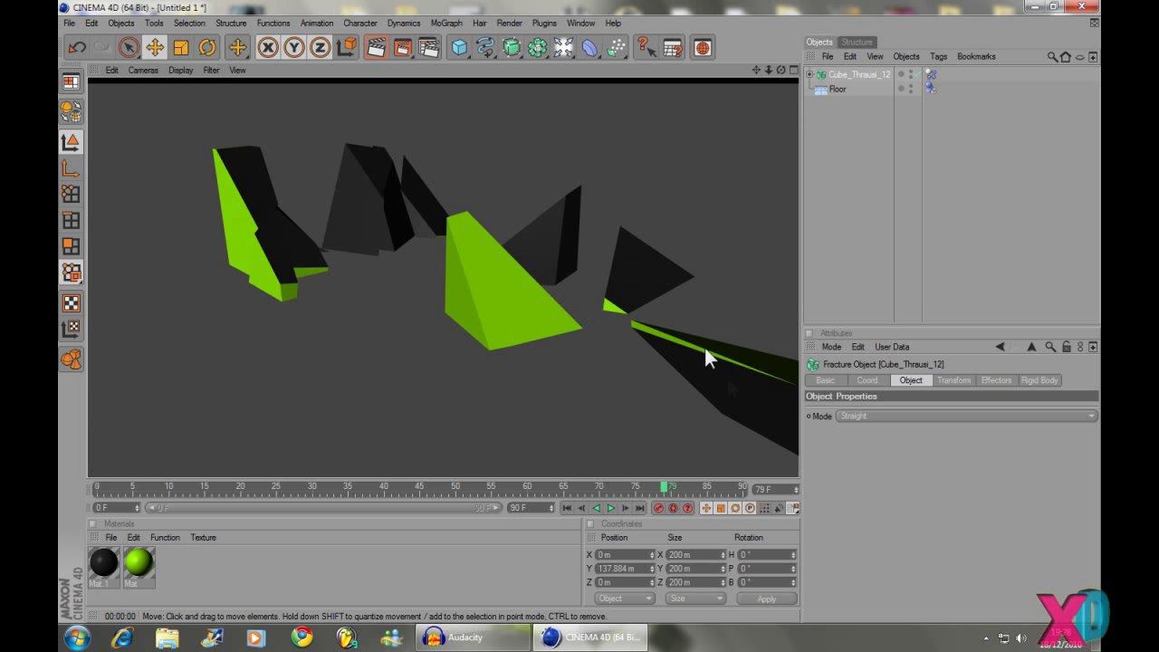
{"action": "left_click", "coordinate": [424, 368]}
{"action": "left_click", "coordinate": [369, 227]}
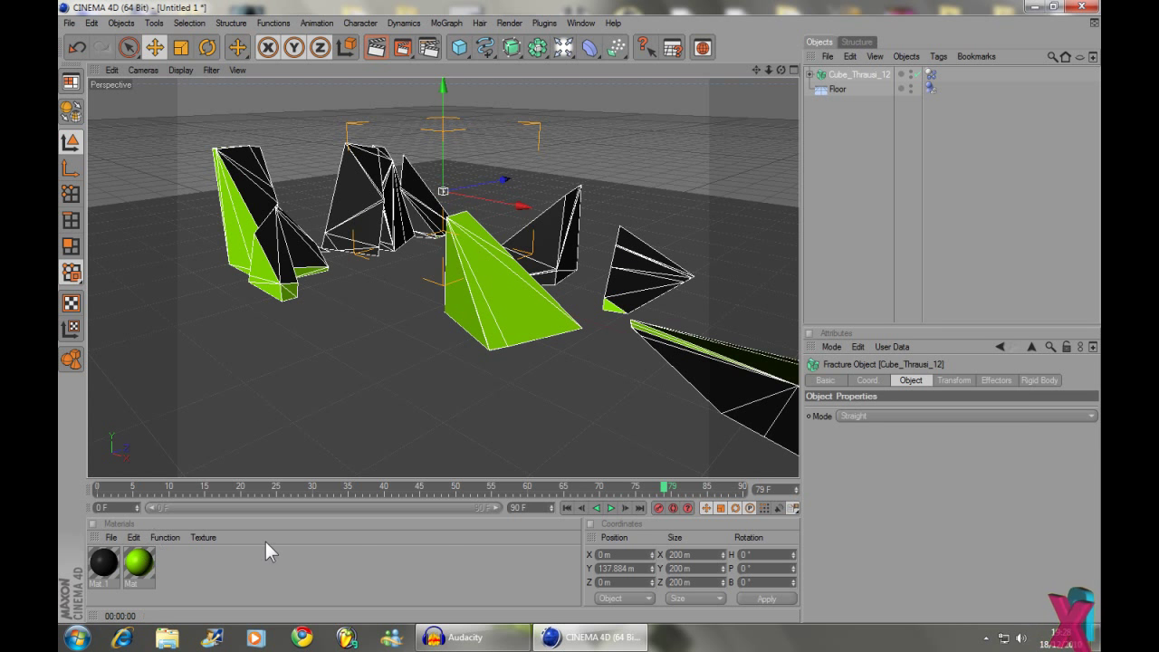
{"action": "left_click_drag", "start_coordinate": [670, 494], "coordinate": [58, 504]}
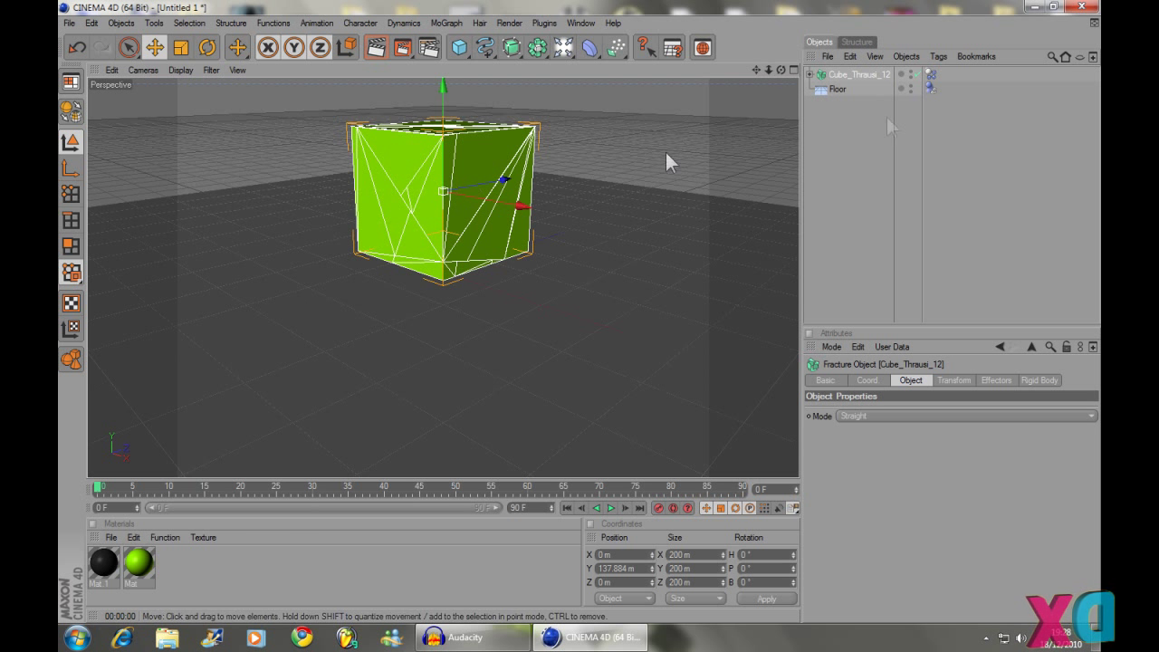
Step: Set the Floor's Rigid Body Friction to 0.75
{"action": "left_click", "coordinate": [839, 88]}
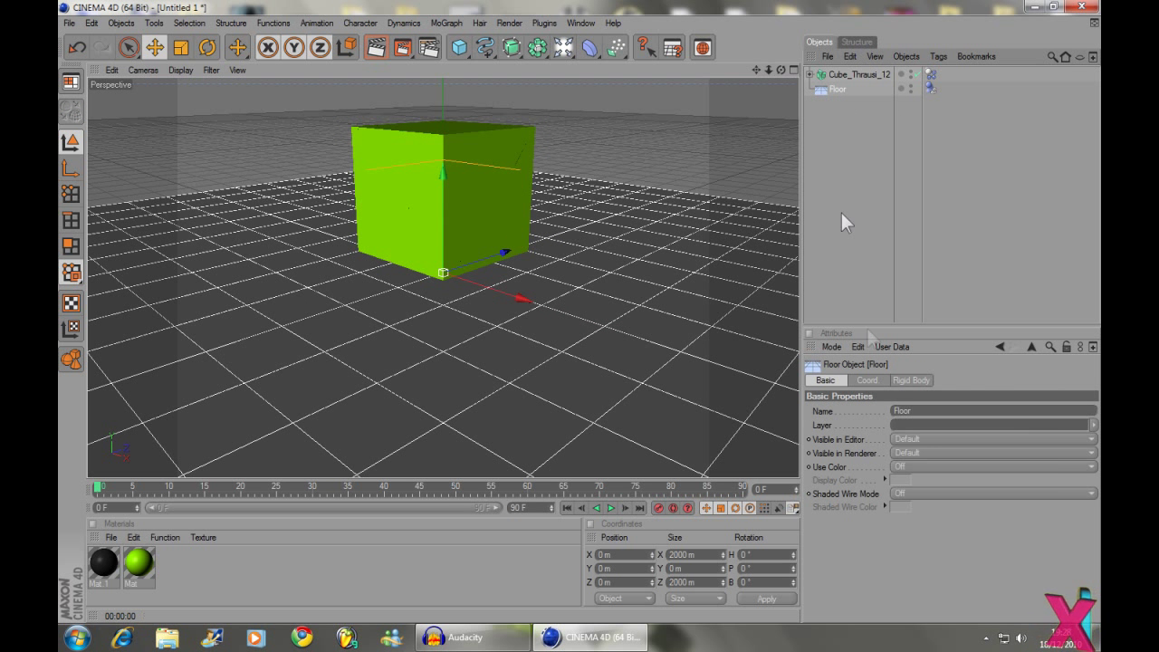
{"action": "left_click", "coordinate": [915, 381]}
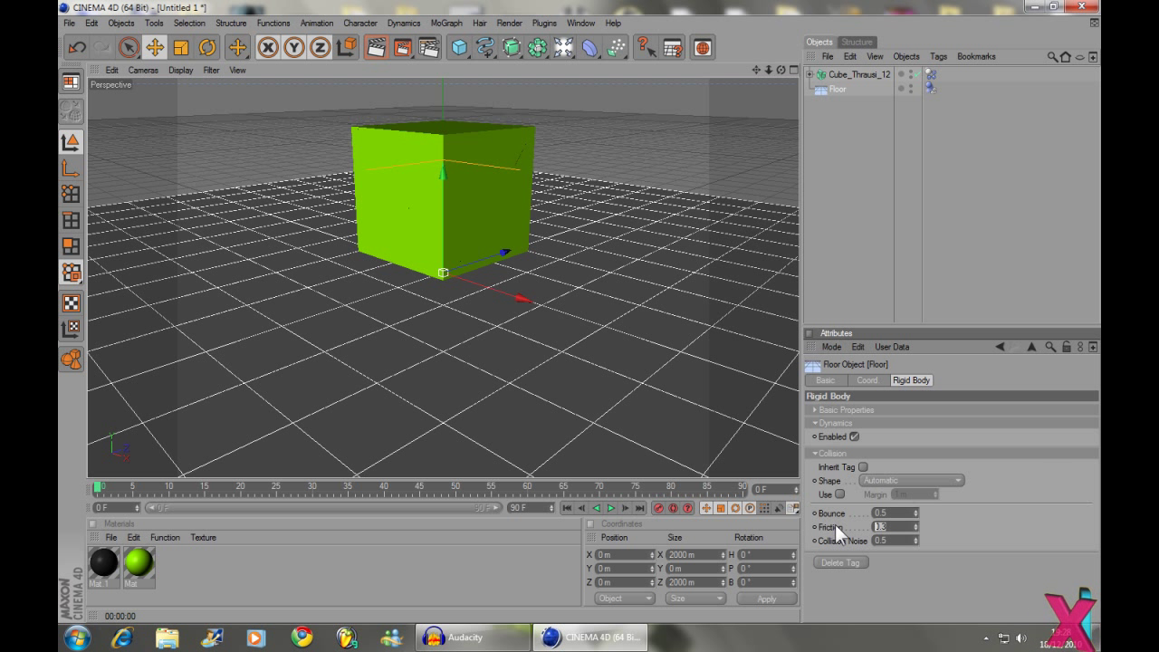
{"action": "type", "text": "0.75"}
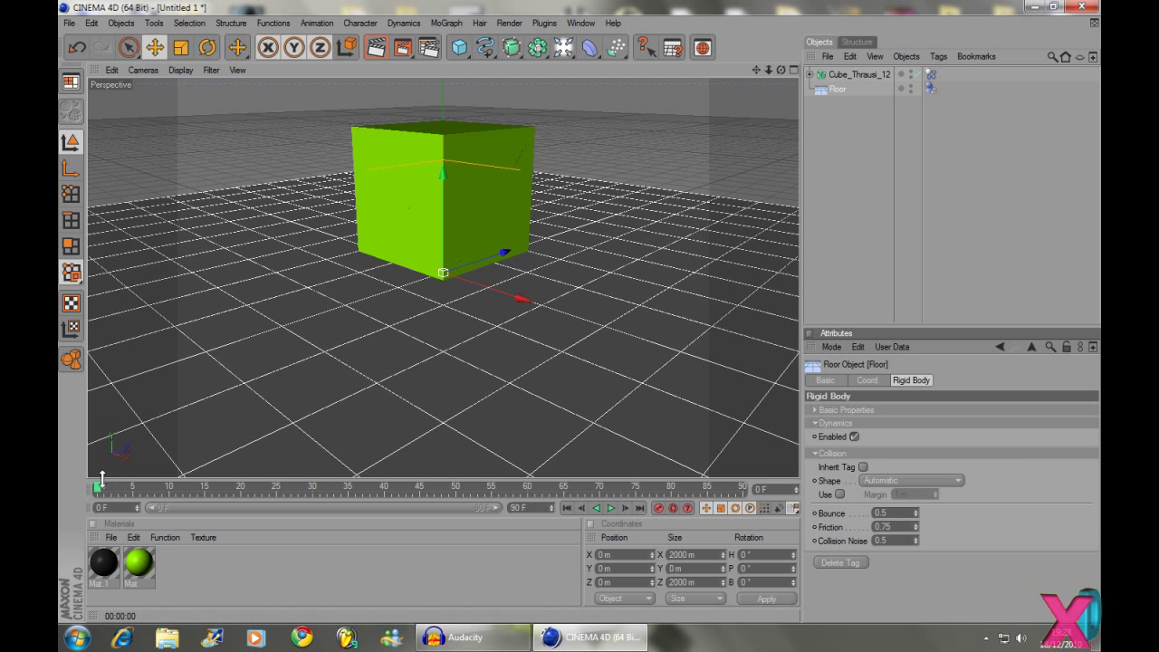
Step: Replay the simulation to see how the pieces land, then rewind near the start
{"action": "left_click_drag", "start_coordinate": [98, 488], "coordinate": [711, 489]}
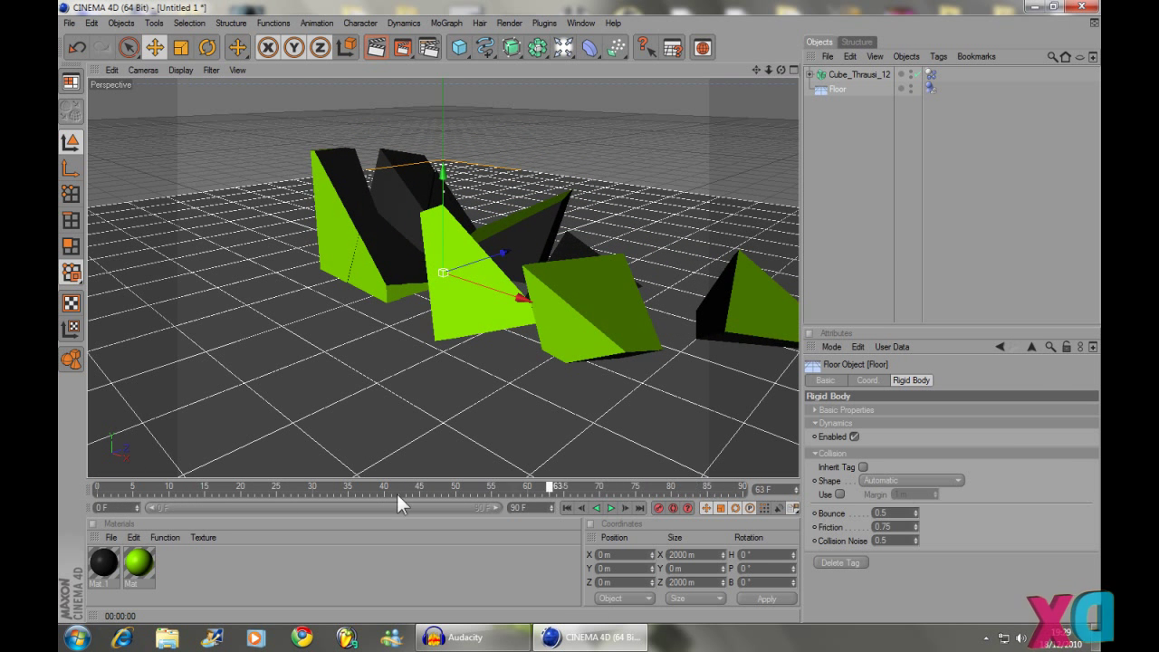
{"action": "left_click", "coordinate": [566, 507]}
{"action": "left_click", "coordinate": [610, 508]}
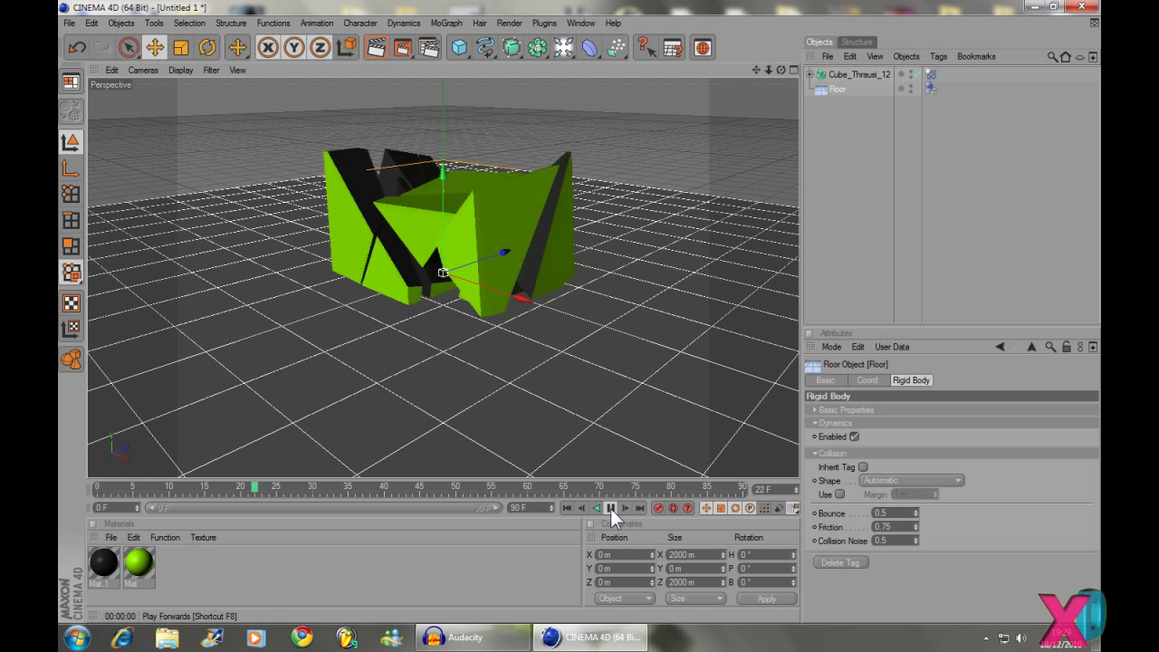
{"action": "left_click", "coordinate": [613, 510]}
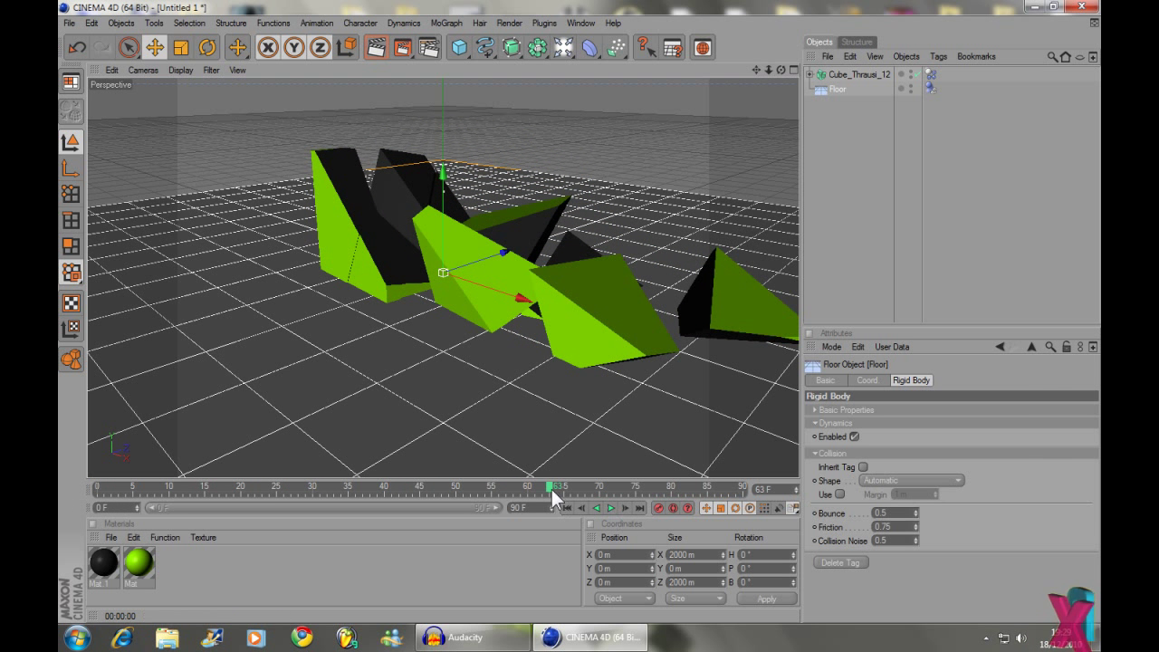
{"action": "left_click_drag", "start_coordinate": [551, 489], "coordinate": [103, 488]}
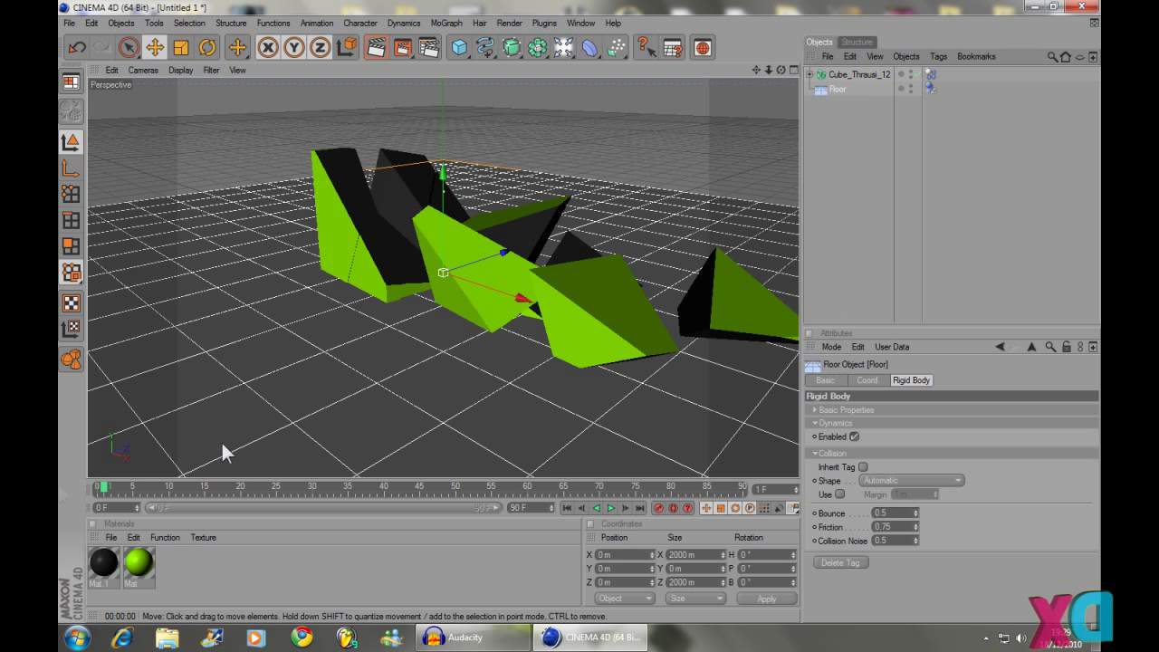
Step: Give the Floor a high Bounce value and play the simulation to test it
{"action": "left_click", "coordinate": [100, 489]}
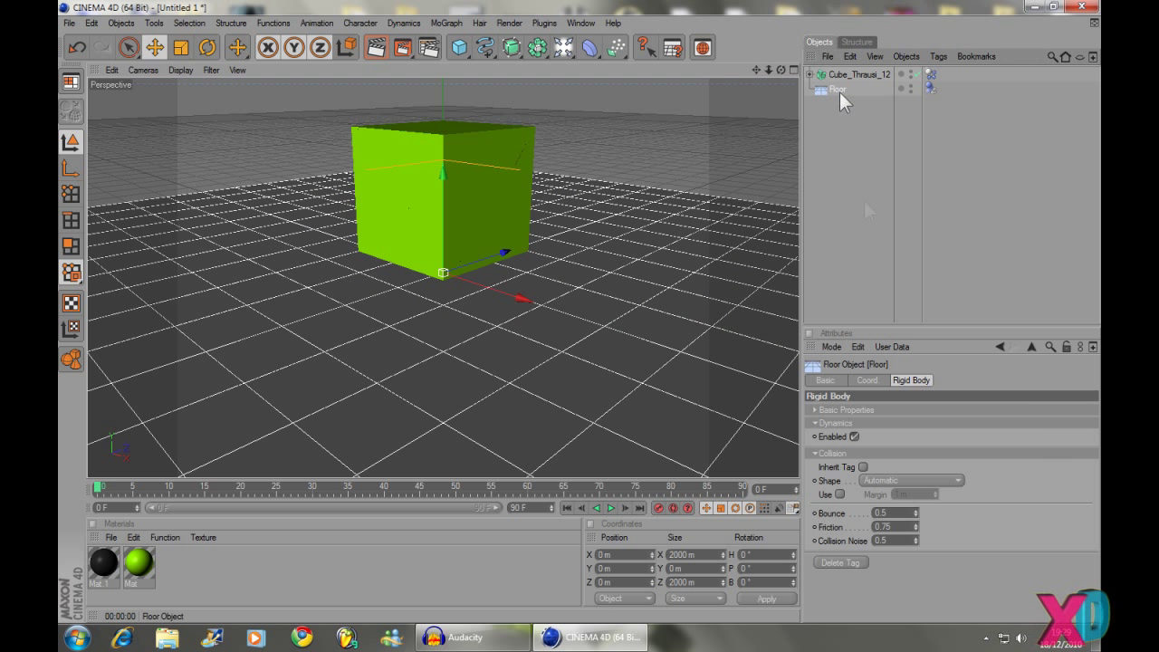
{"action": "double_click", "coordinate": [886, 512]}
{"action": "type", "text": "5.1"}
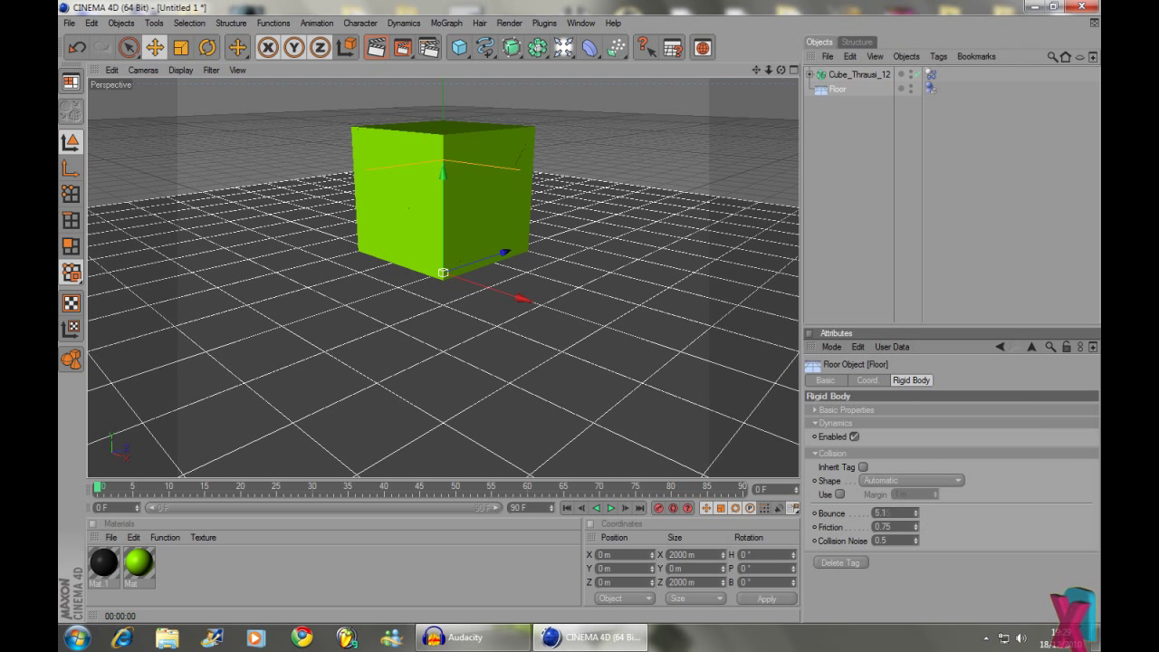
{"action": "left_click", "coordinate": [611, 507]}
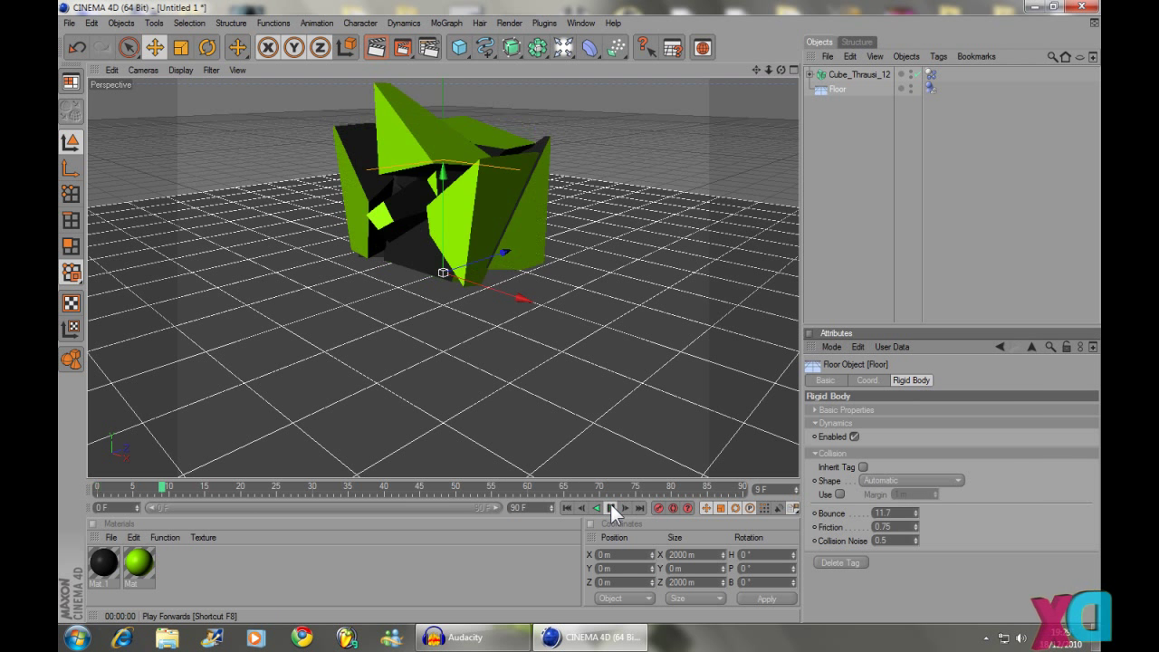
{"action": "left_click", "coordinate": [611, 507]}
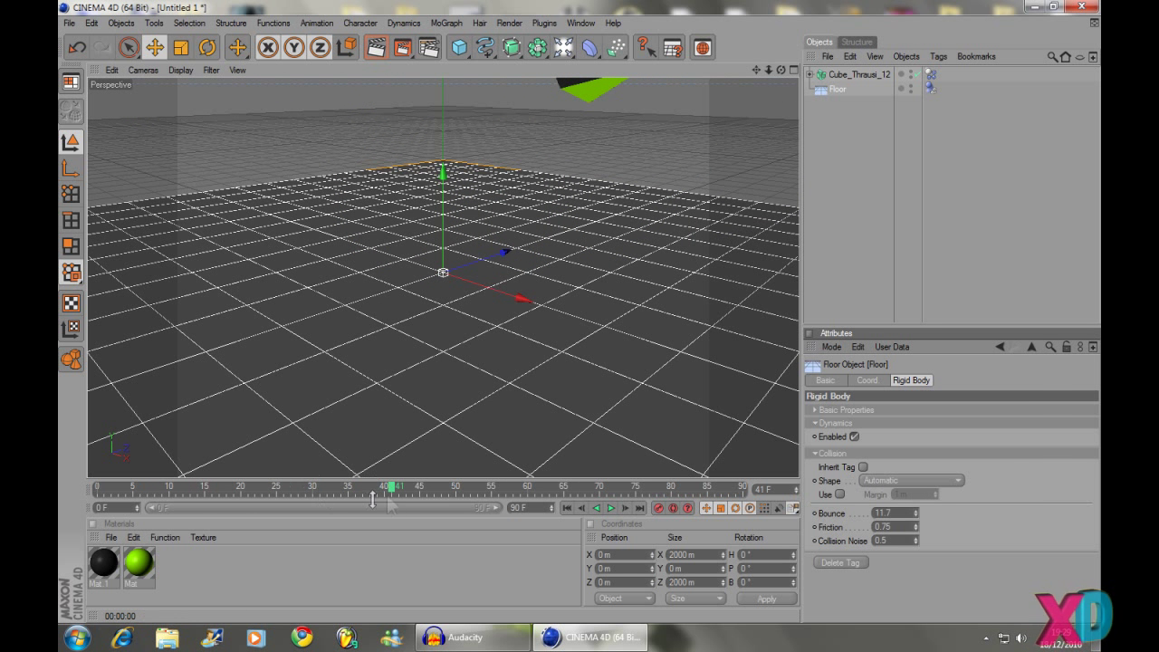
Step: Rewind to frame 0 and restore the Floor's Bounce to 0.5
{"action": "left_click_drag", "start_coordinate": [264, 501], "coordinate": [99, 493]}
{"action": "double_click", "coordinate": [896, 513]}
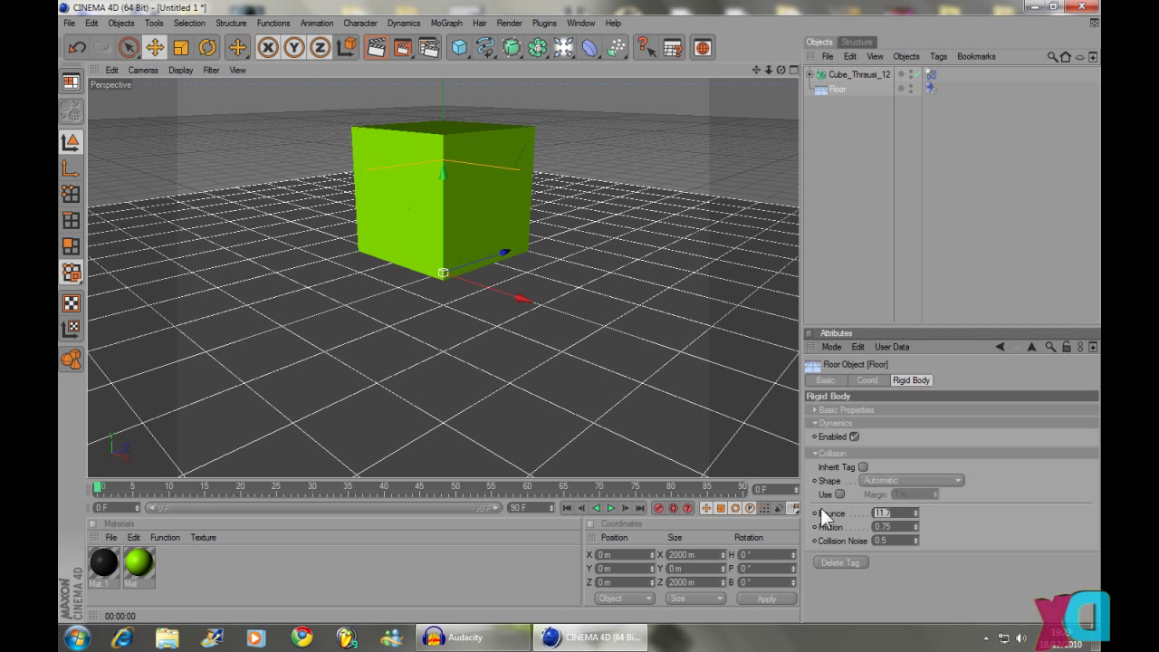
{"action": "type", "text": "0.5"}
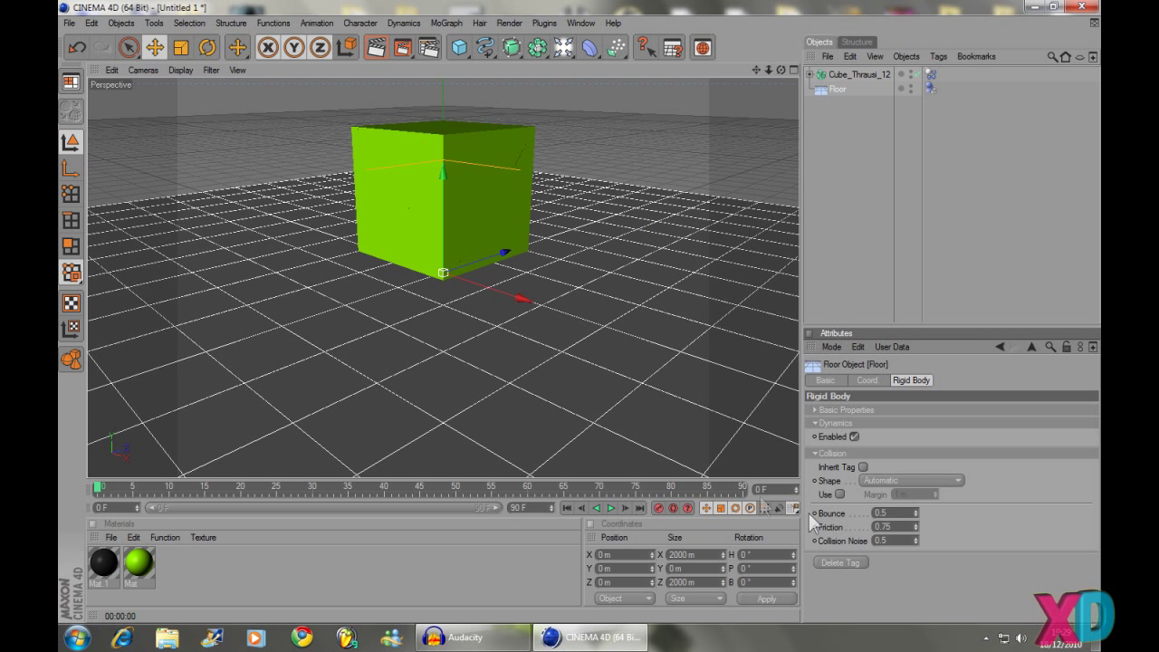
{"action": "left_click", "coordinate": [852, 74]}
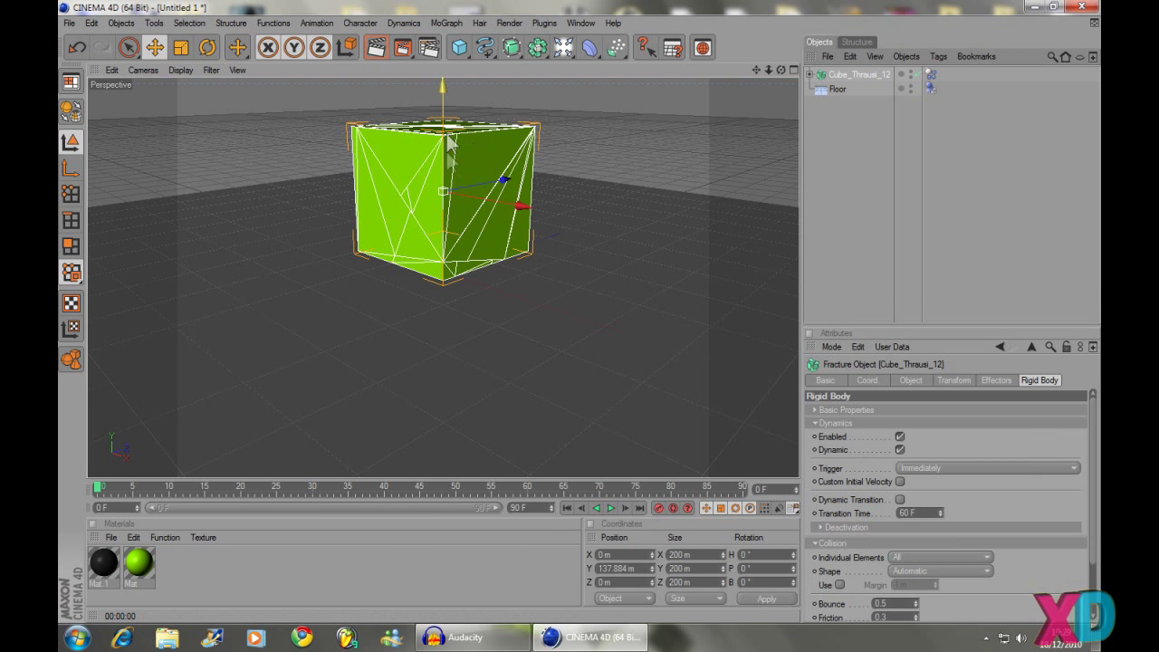
Step: Lower the fractured cube, then add a Sphere raised to its top and hidden from renders
{"action": "left_click_drag", "start_coordinate": [446, 133], "coordinate": [443, 162]}
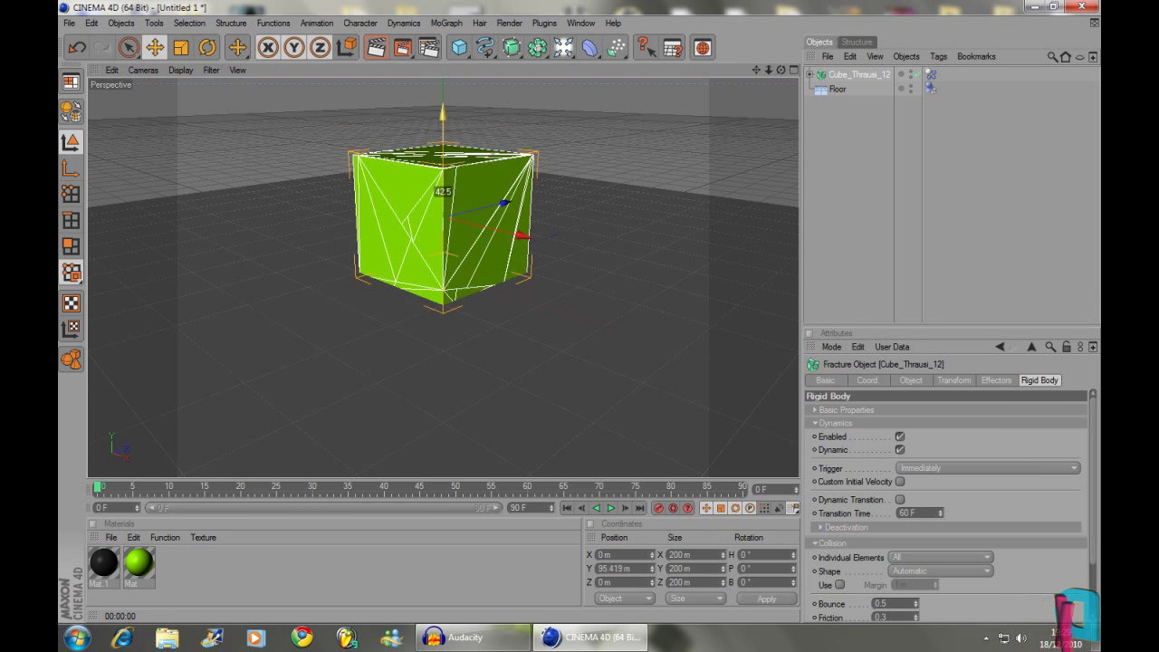
{"action": "left_click", "coordinate": [298, 97]}
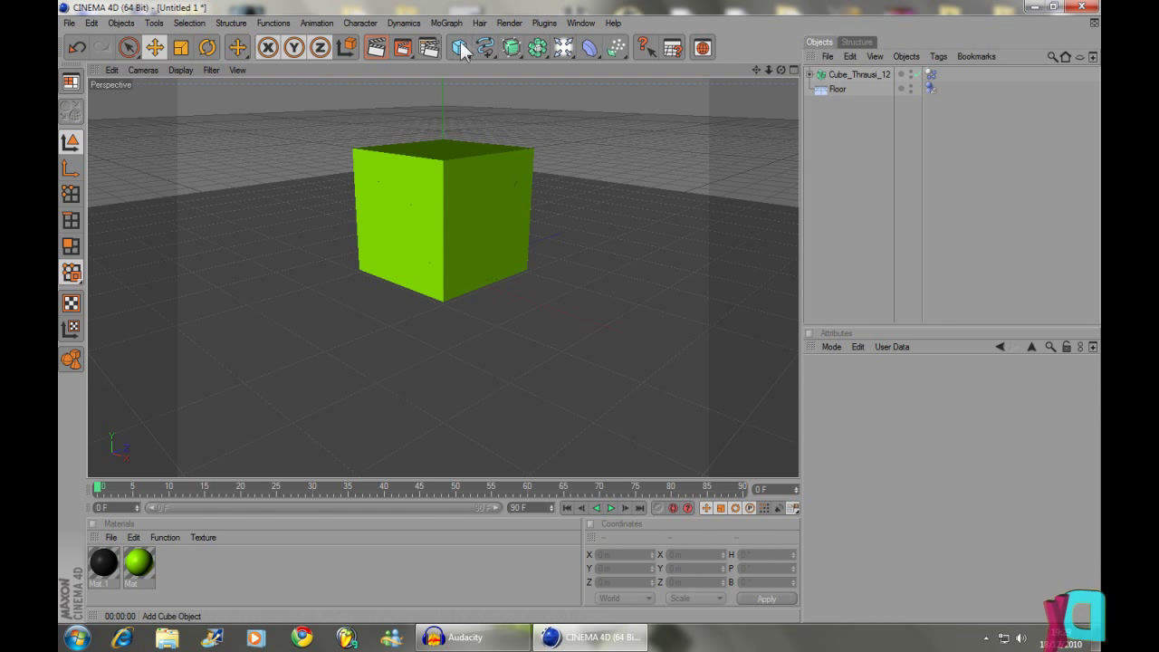
{"action": "left_click_drag", "start_coordinate": [462, 52], "coordinate": [569, 59]}
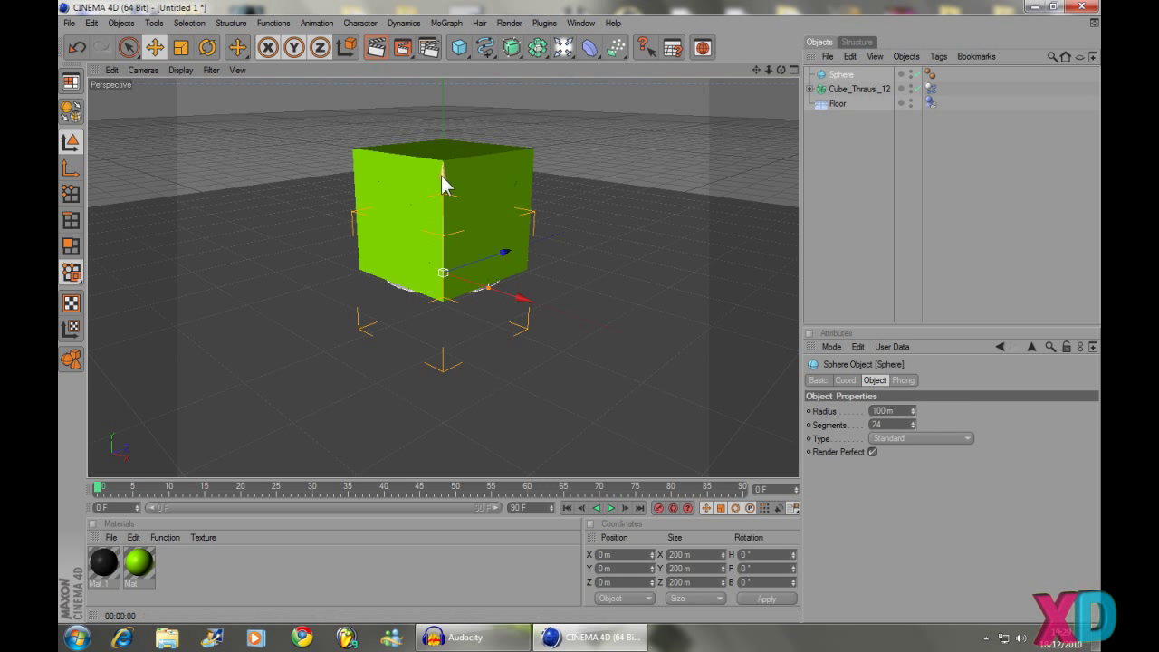
{"action": "left_click_drag", "start_coordinate": [441, 176], "coordinate": [443, 101]}
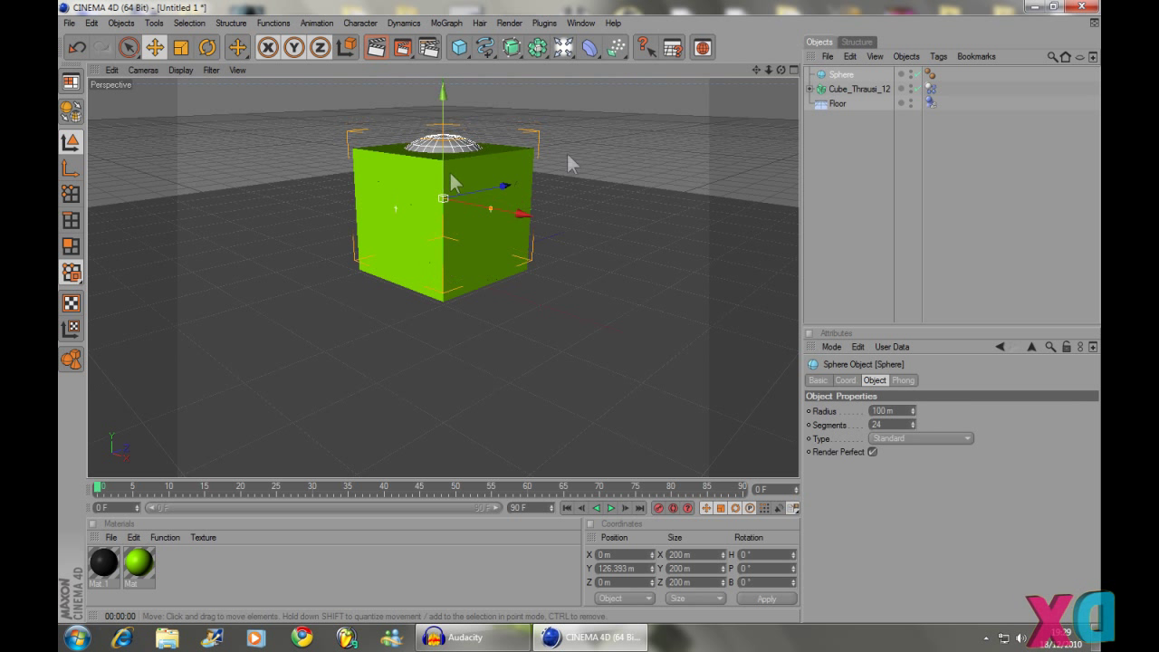
{"action": "left_click", "coordinate": [912, 75]}
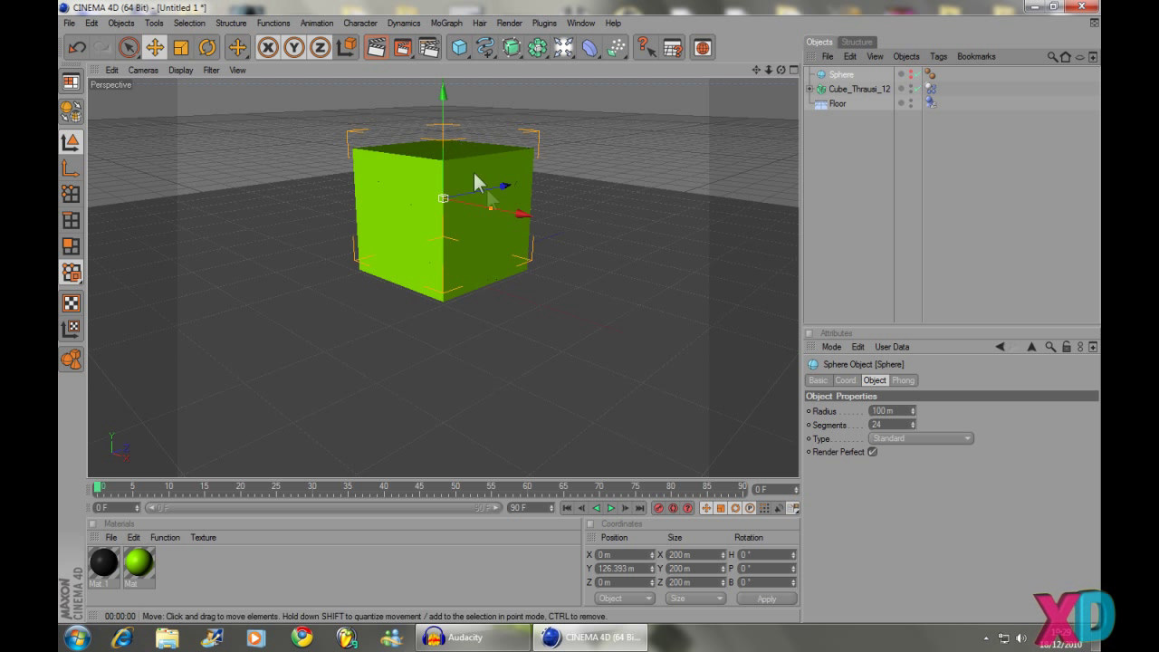
Step: Move the sphere right to X 271.369 m, verify it renders invisible, and reduce its radius
{"action": "left_click_drag", "start_coordinate": [519, 215], "coordinate": [694, 249]}
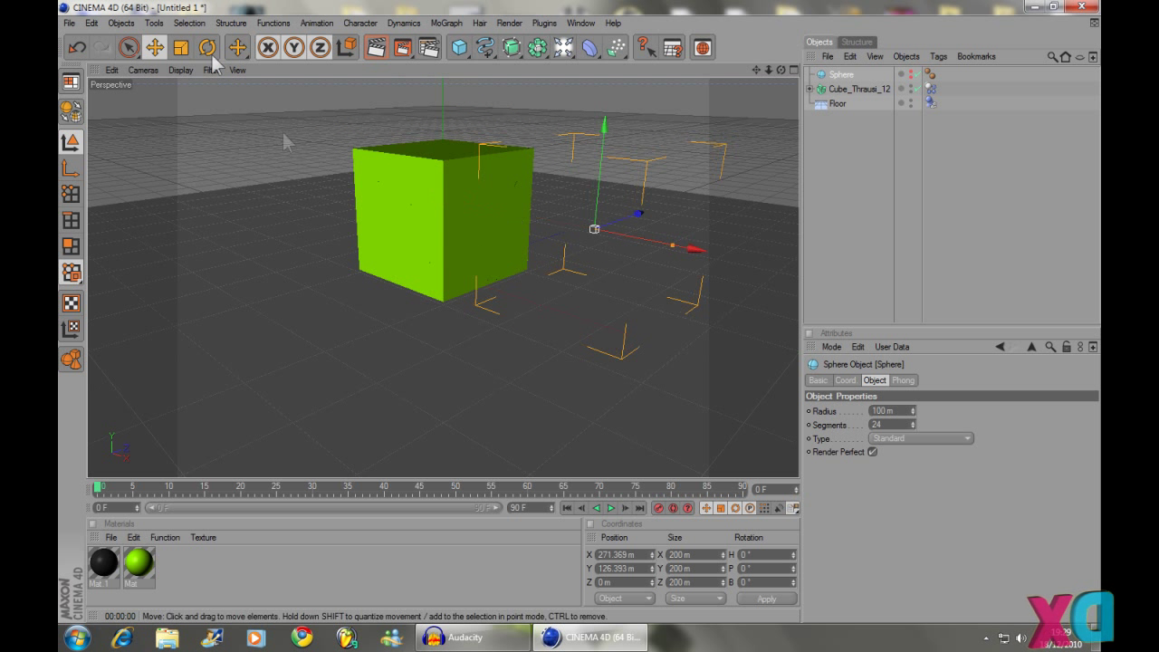
{"action": "left_click", "coordinate": [376, 47]}
{"action": "left_click", "coordinate": [467, 178]}
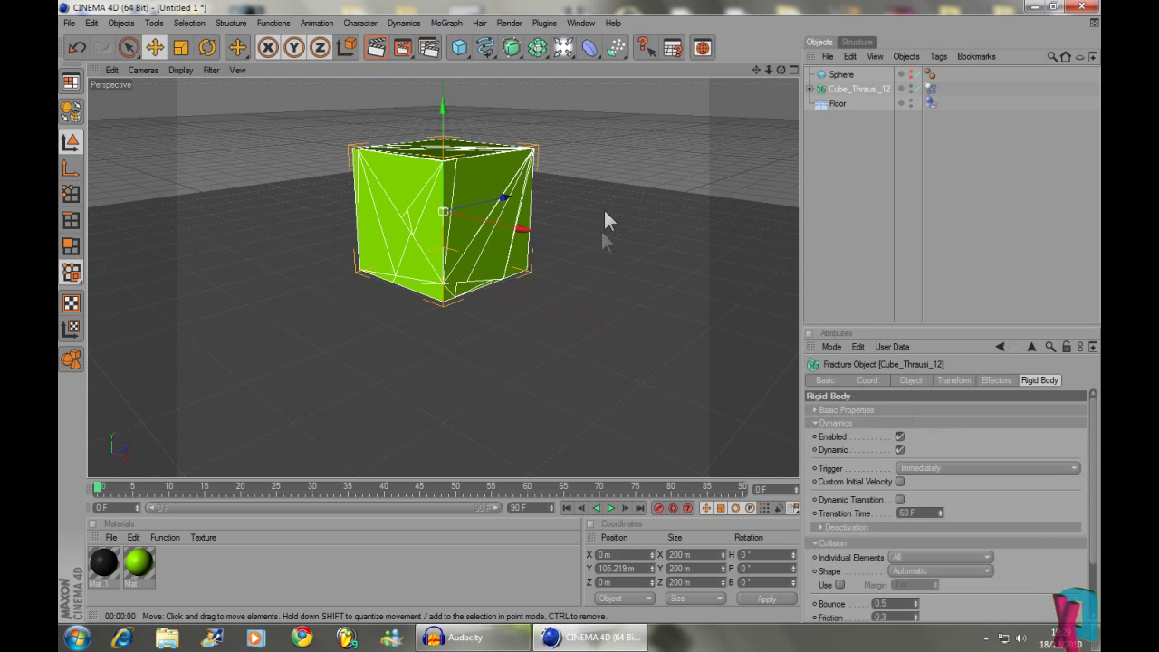
{"action": "left_click", "coordinate": [840, 74]}
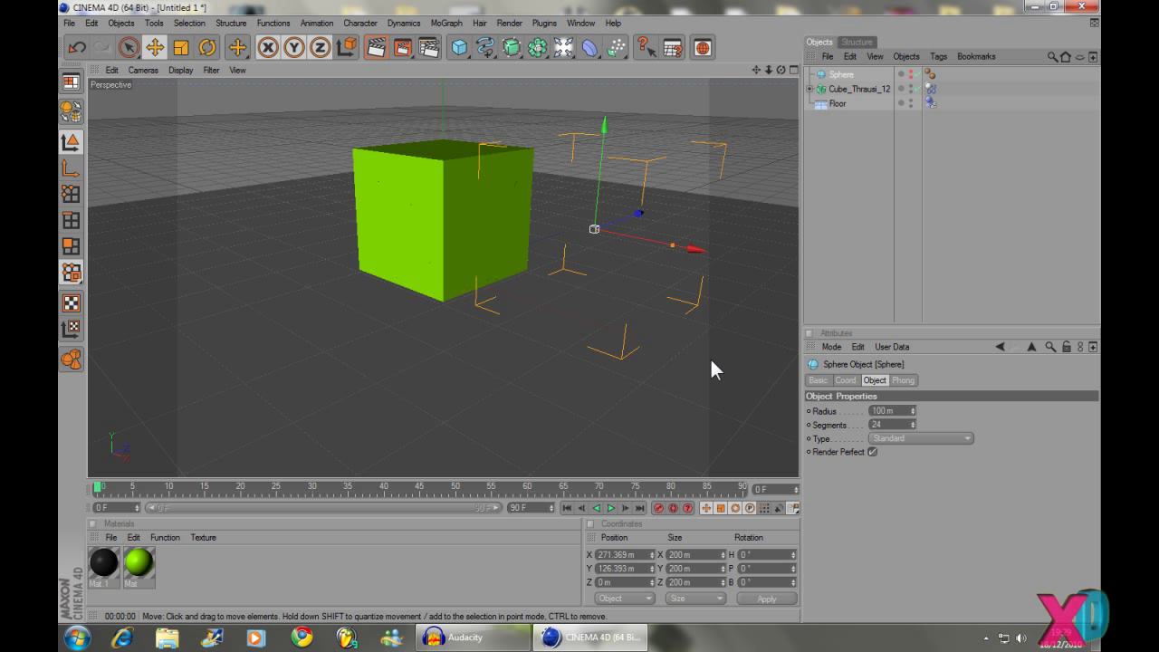
{"action": "left_click_drag", "start_coordinate": [913, 410], "coordinate": [847, 413]}
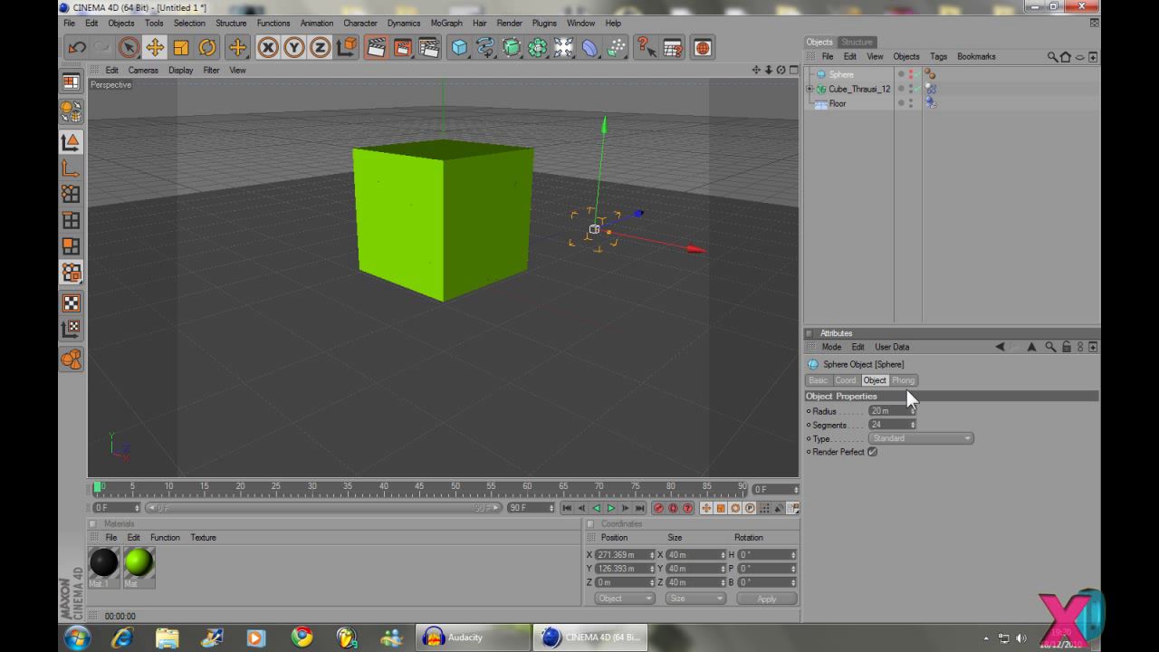
Step: Centre the sphere inside the fractured cube at X -1.535 m, orbiting to check alignment
{"action": "left_click_drag", "start_coordinate": [686, 248], "coordinate": [542, 218]}
{"action": "left_click_drag", "start_coordinate": [781, 69], "coordinate": [559, 194]}
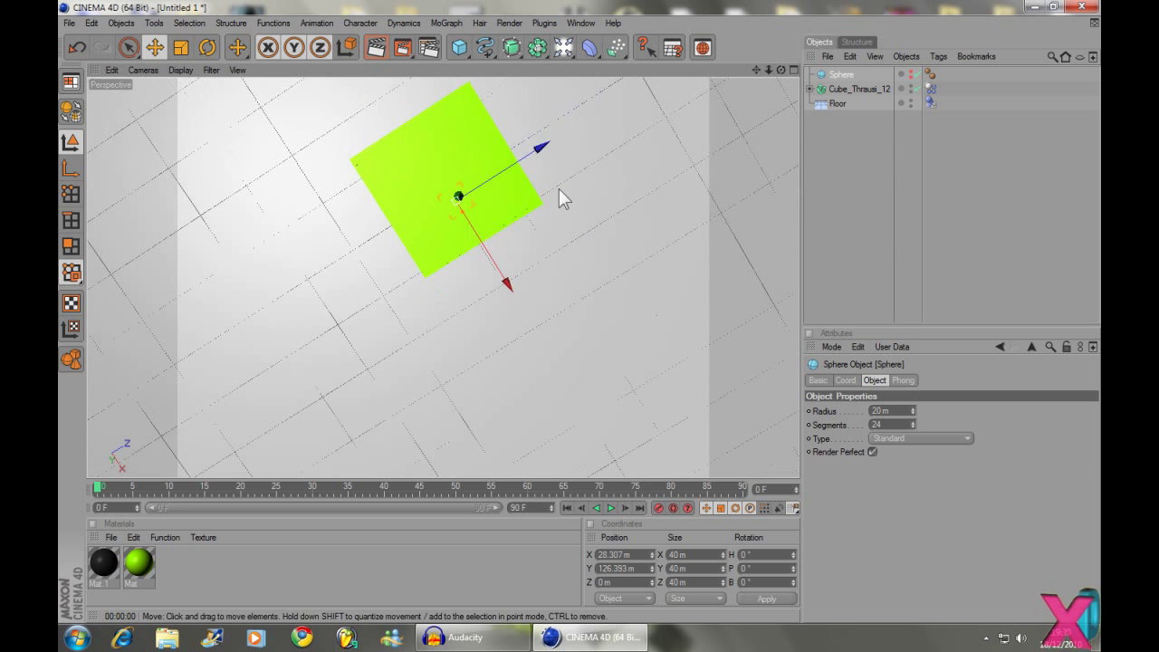
{"action": "left_click_drag", "start_coordinate": [511, 286], "coordinate": [499, 269]}
{"action": "left_click_drag", "start_coordinate": [781, 70], "coordinate": [784, 50]}
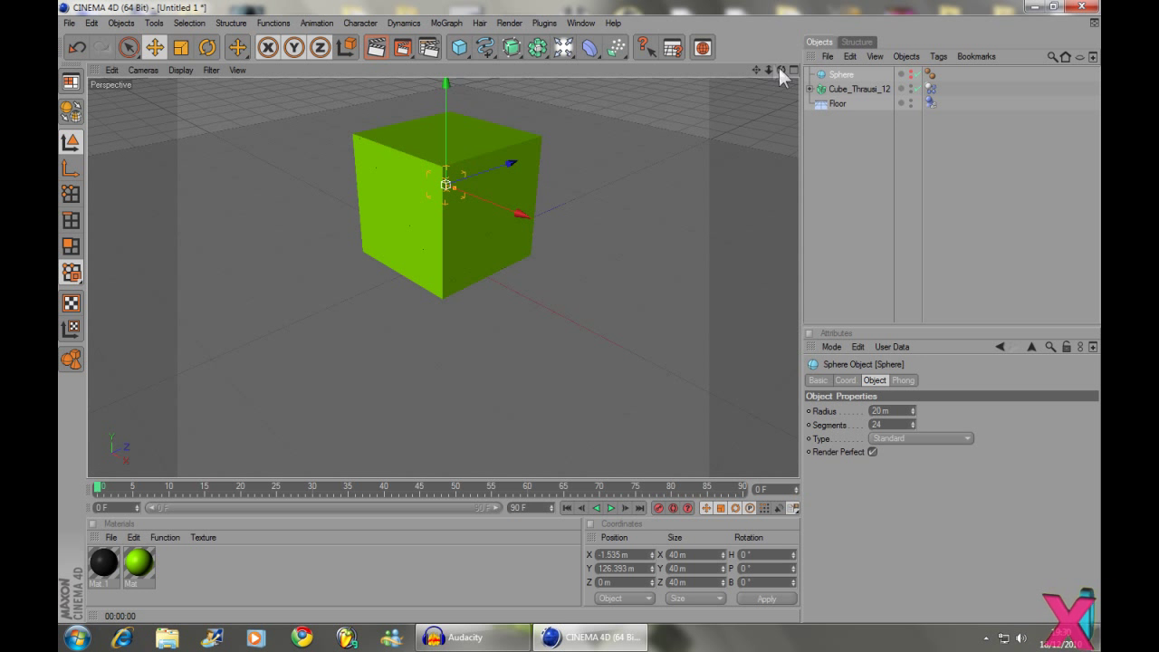
Step: Add a MoGraph Rigid Body tag to the invisible Sphere and scrub to preview the cube bursting
{"action": "right_click", "coordinate": [840, 74]}
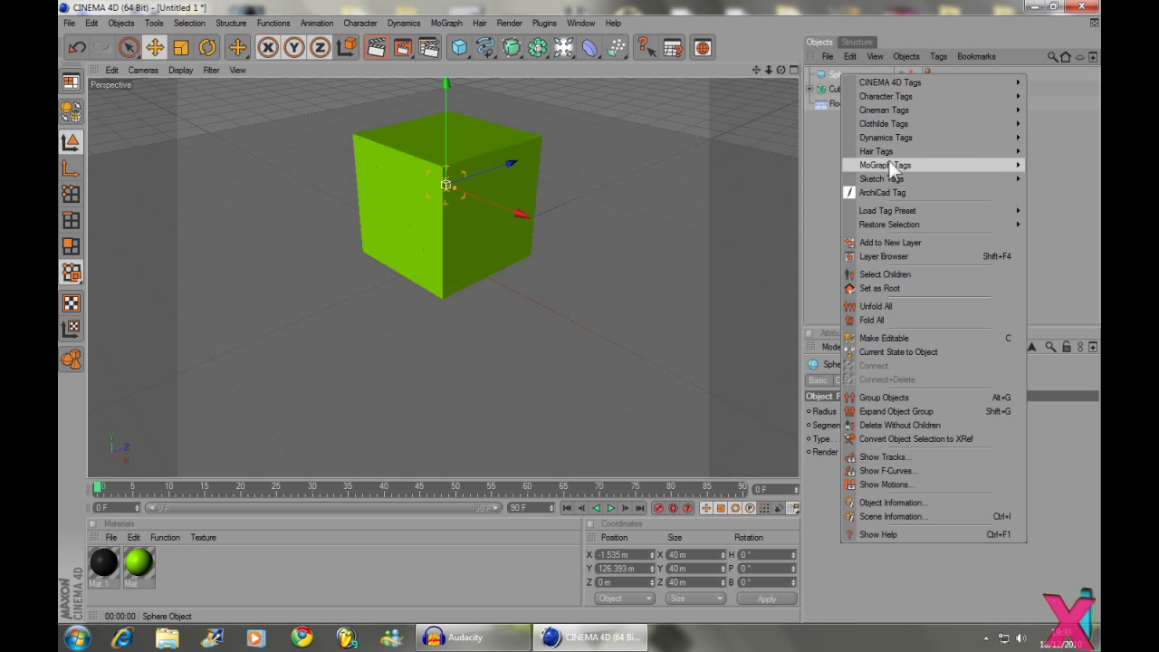
{"action": "mouse_move", "coordinate": [892, 165]}
{"action": "left_click", "coordinate": [806, 191]}
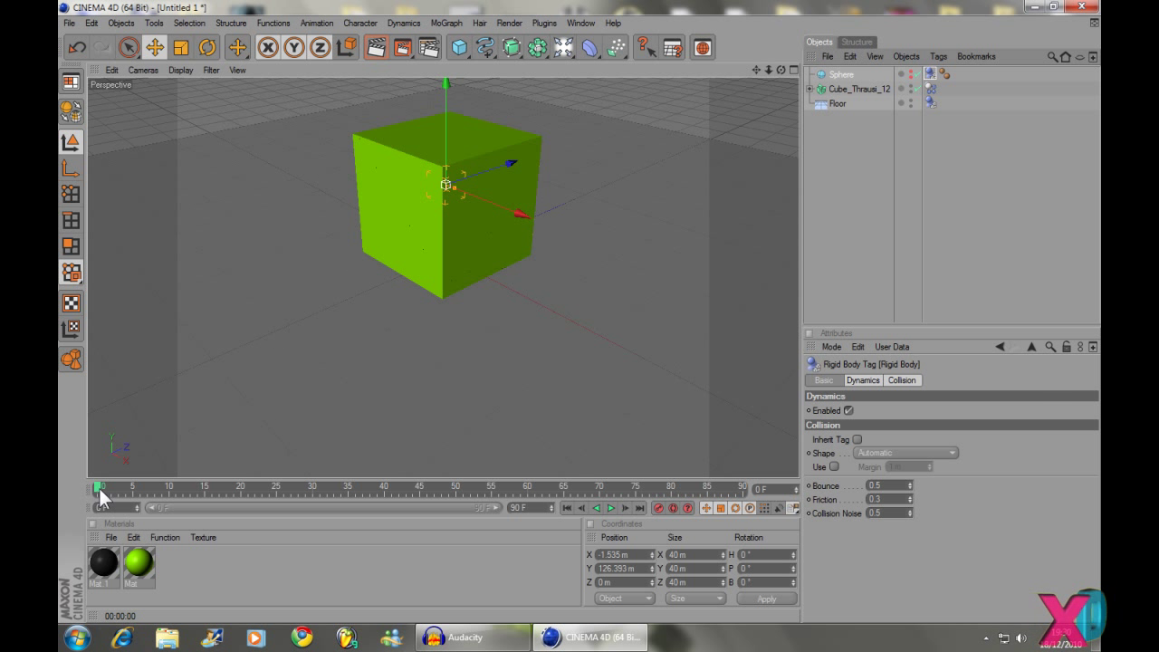
{"action": "left_click_drag", "start_coordinate": [99, 488], "coordinate": [58, 465]}
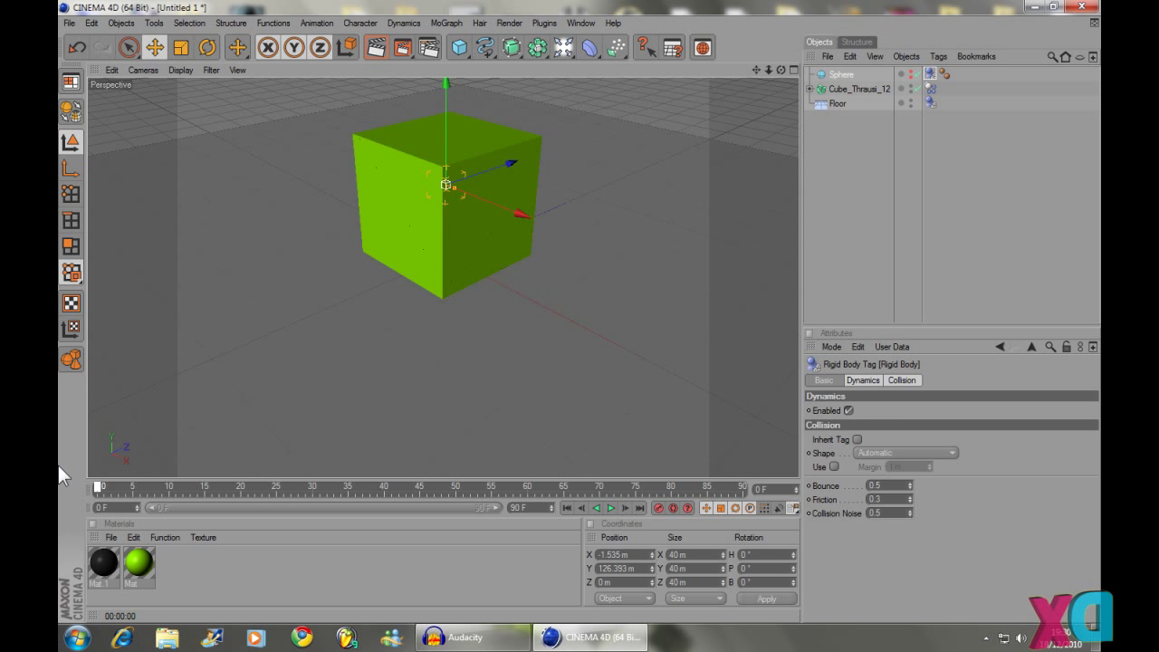
Step: Show the Sphere's Object settings, then scrub and play the simulation to test the blast
{"action": "left_click", "coordinate": [843, 73]}
{"action": "left_click", "coordinate": [912, 380]}
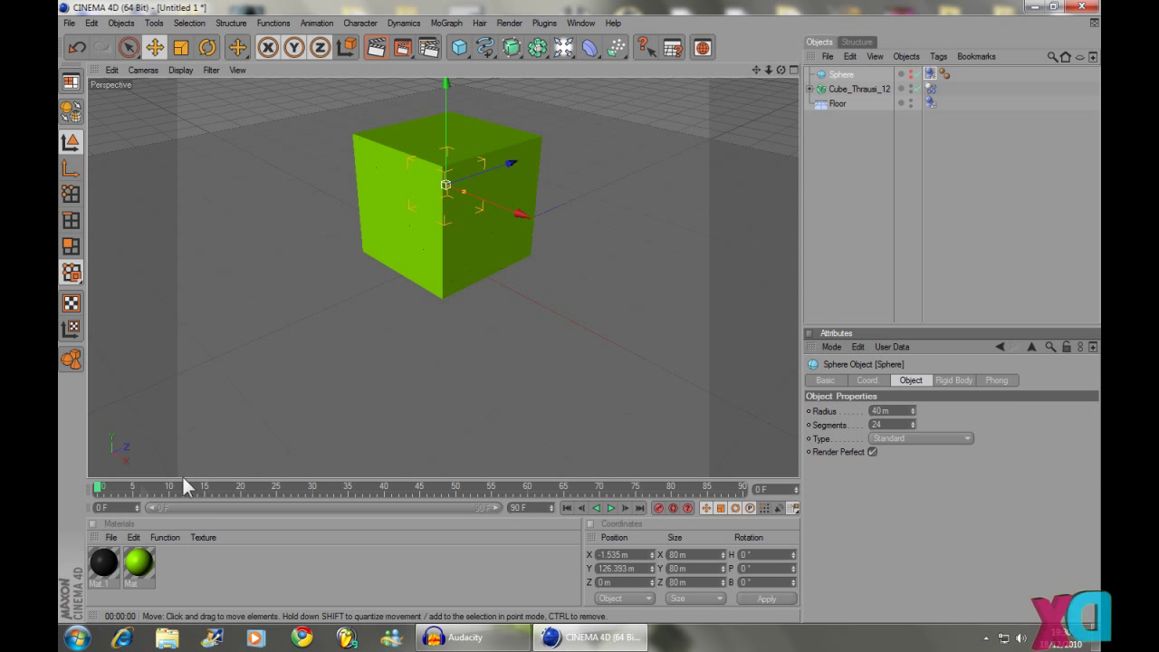
{"action": "left_click_drag", "start_coordinate": [97, 488], "coordinate": [60, 476]}
{"action": "left_click", "coordinate": [612, 508]}
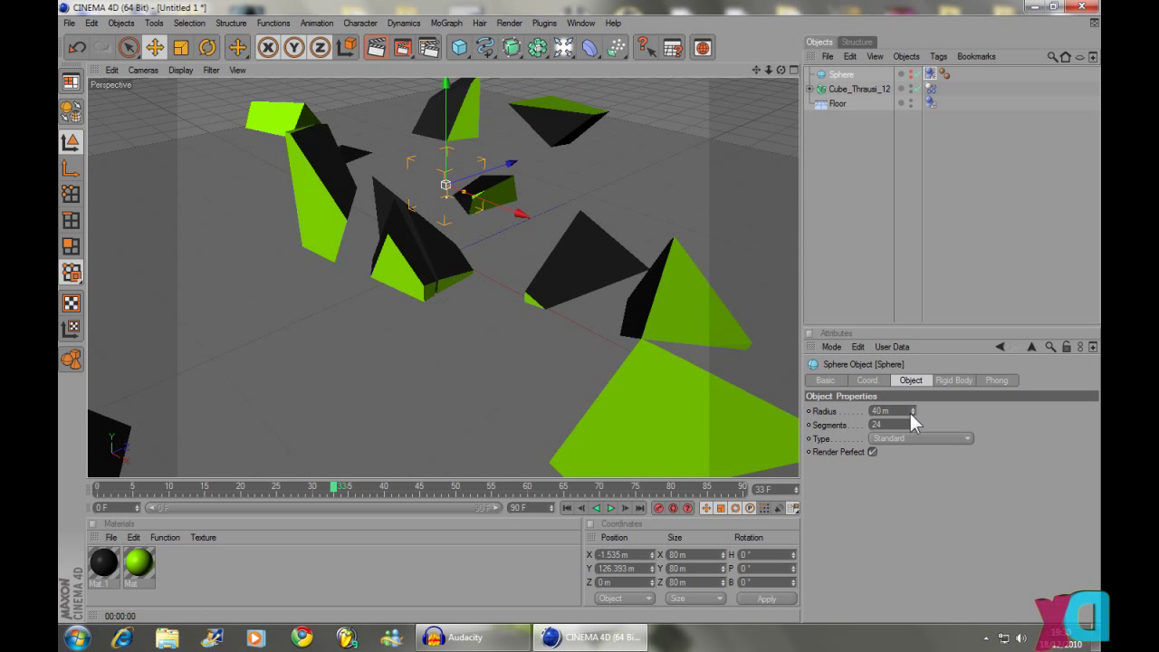
Step: Test a 77 m Sphere radius from frame 0, then reduce it to 66 m
{"action": "left_click_drag", "start_coordinate": [913, 413], "coordinate": [362, 573]}
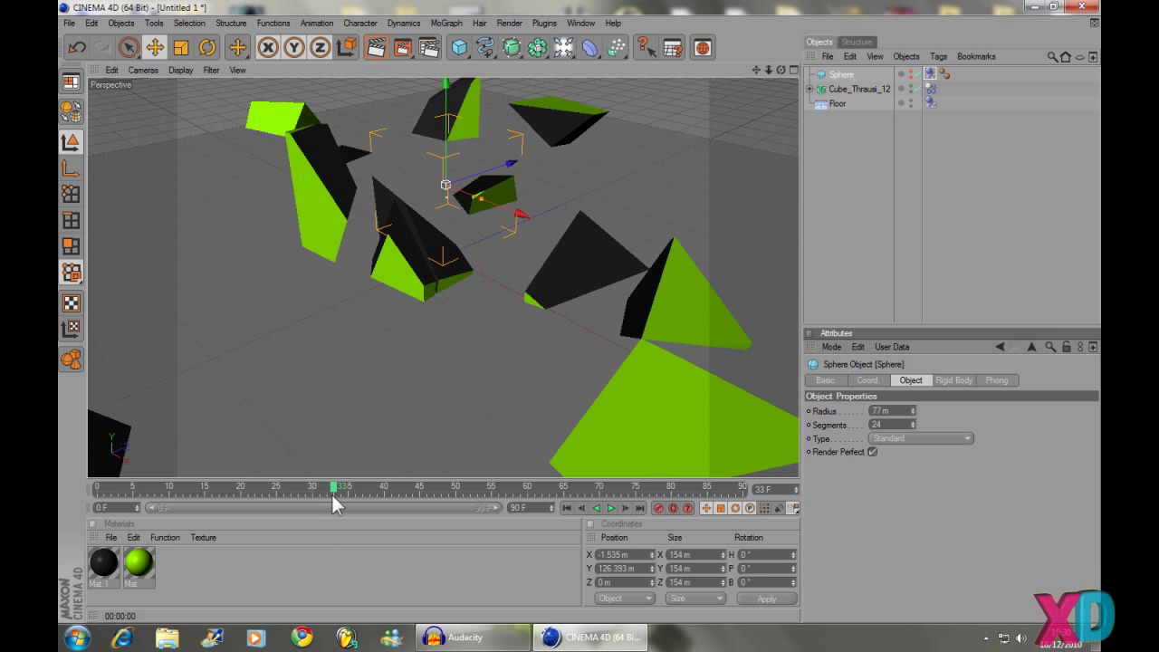
{"action": "left_click_drag", "start_coordinate": [331, 493], "coordinate": [57, 478]}
{"action": "left_click", "coordinate": [612, 509]}
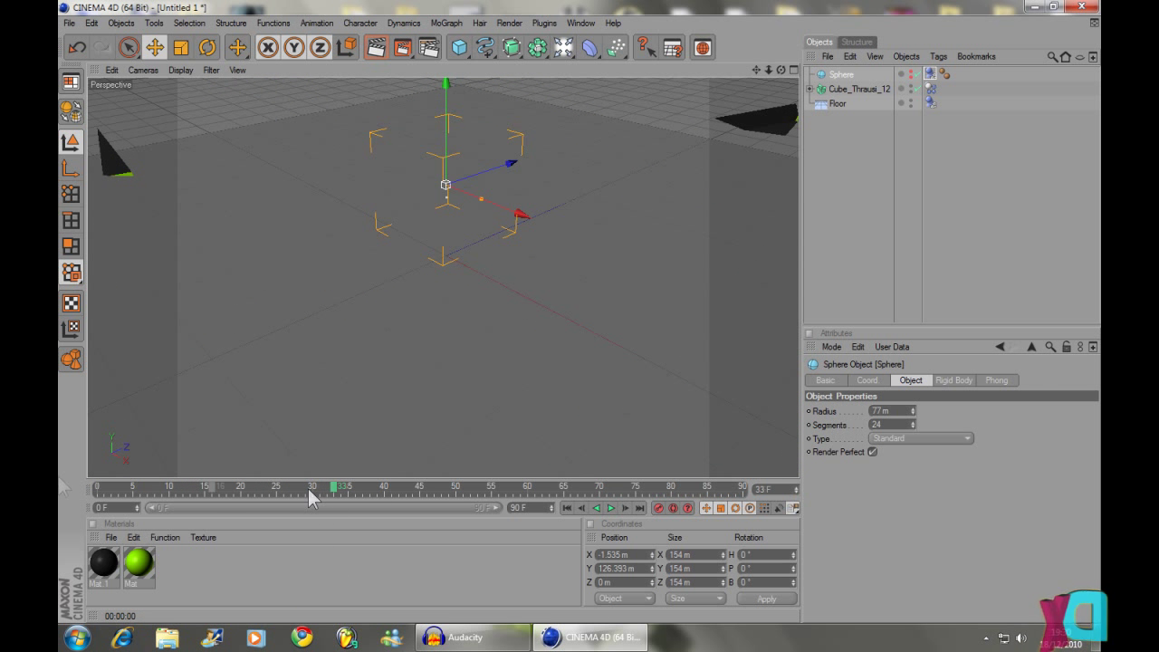
{"action": "left_click_drag", "start_coordinate": [311, 498], "coordinate": [97, 489]}
{"action": "left_click_drag", "start_coordinate": [913, 415], "coordinate": [913, 433]}
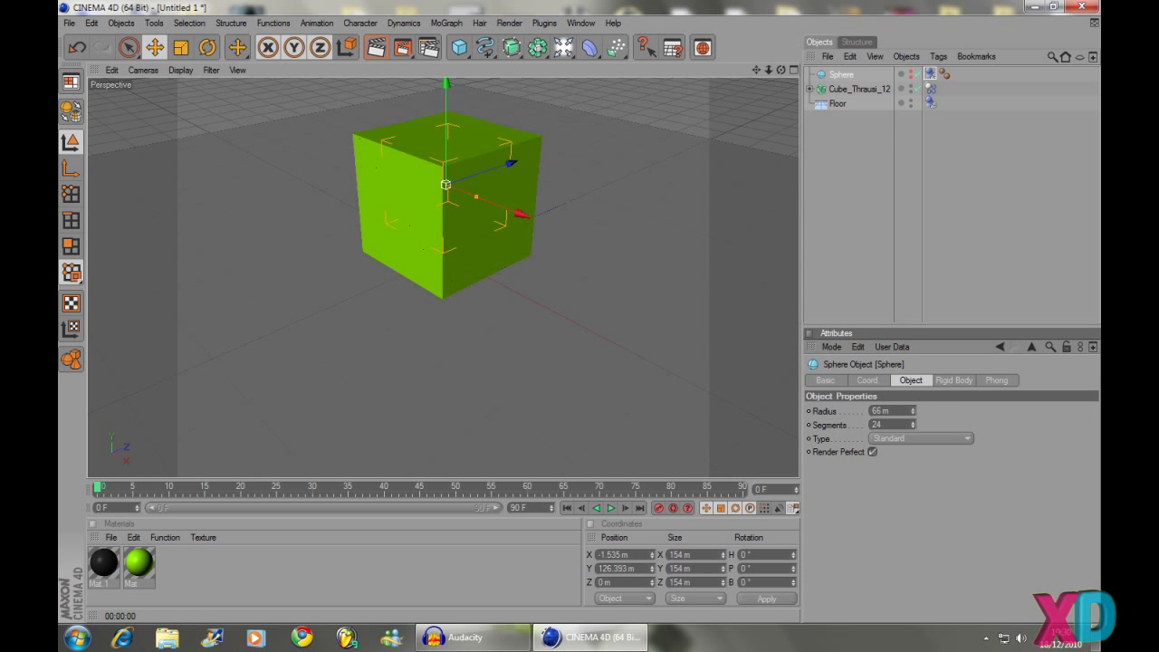
Step: Orbit around the cube, play the simulation to frame 30, and rewind to frame 0
{"action": "mouse_move", "coordinate": [780, 69]}
{"action": "left_mouse_down"}
{"action": "mouse_move", "coordinate": [752, 81]}
{"action": "mouse_move", "coordinate": [788, 59]}
{"action": "mouse_move", "coordinate": [797, 86]}
{"action": "mouse_move", "coordinate": [785, 72]}
{"action": "left_mouse_up"}
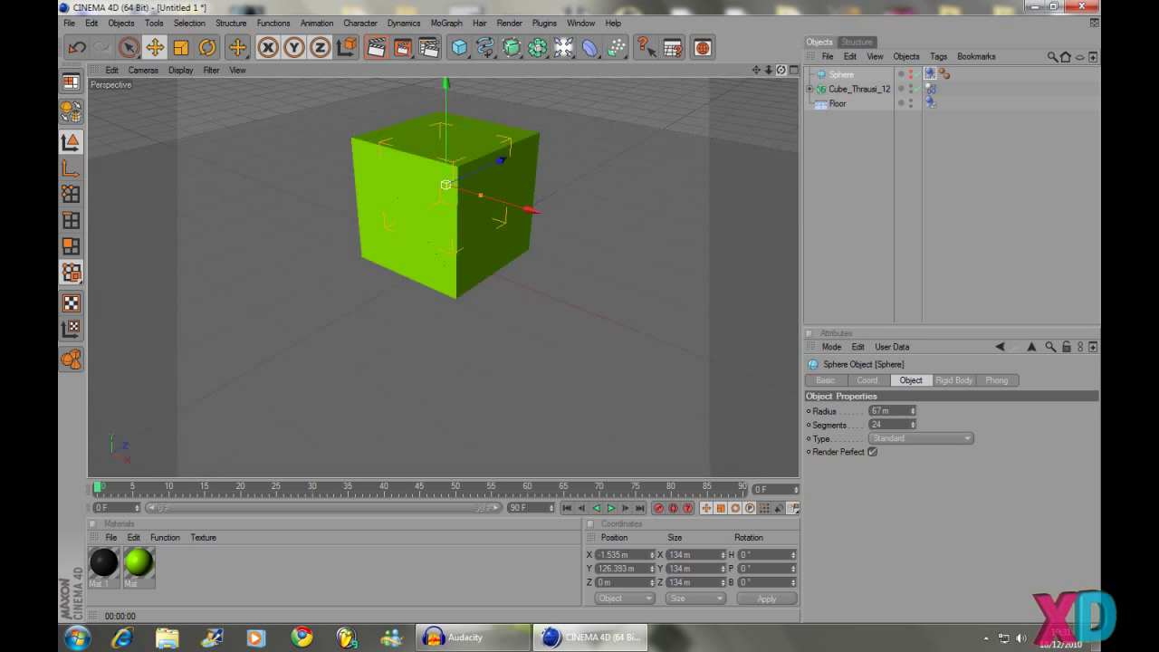
{"action": "left_click", "coordinate": [612, 508]}
{"action": "left_click", "coordinate": [611, 509]}
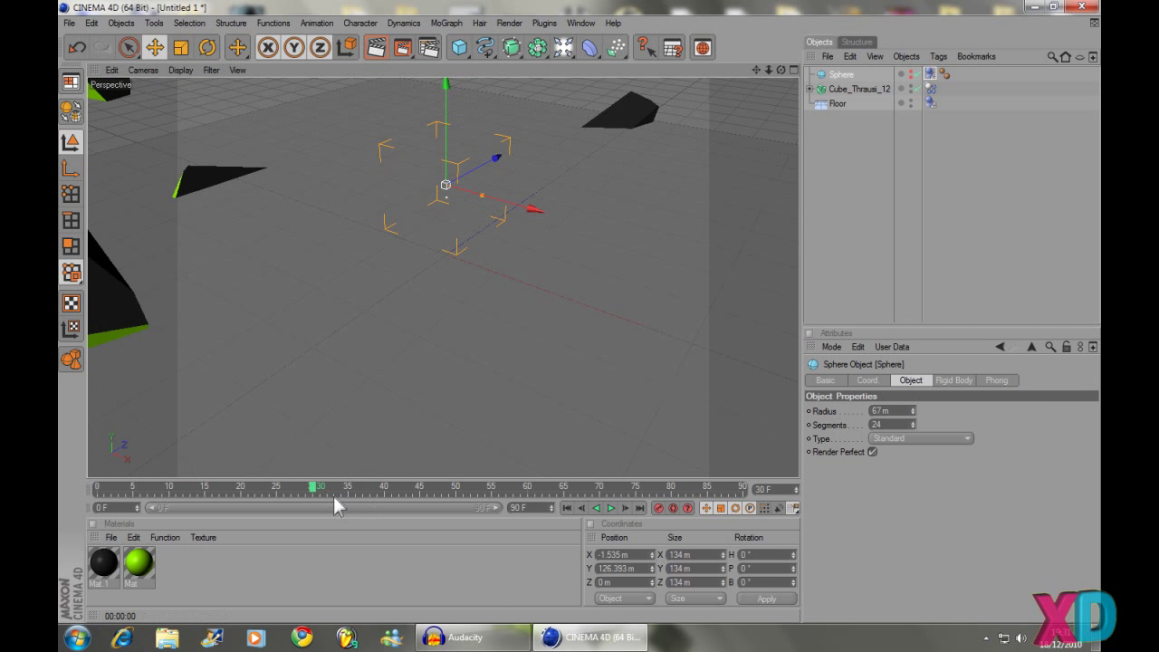
{"action": "left_click_drag", "start_coordinate": [315, 496], "coordinate": [58, 477]}
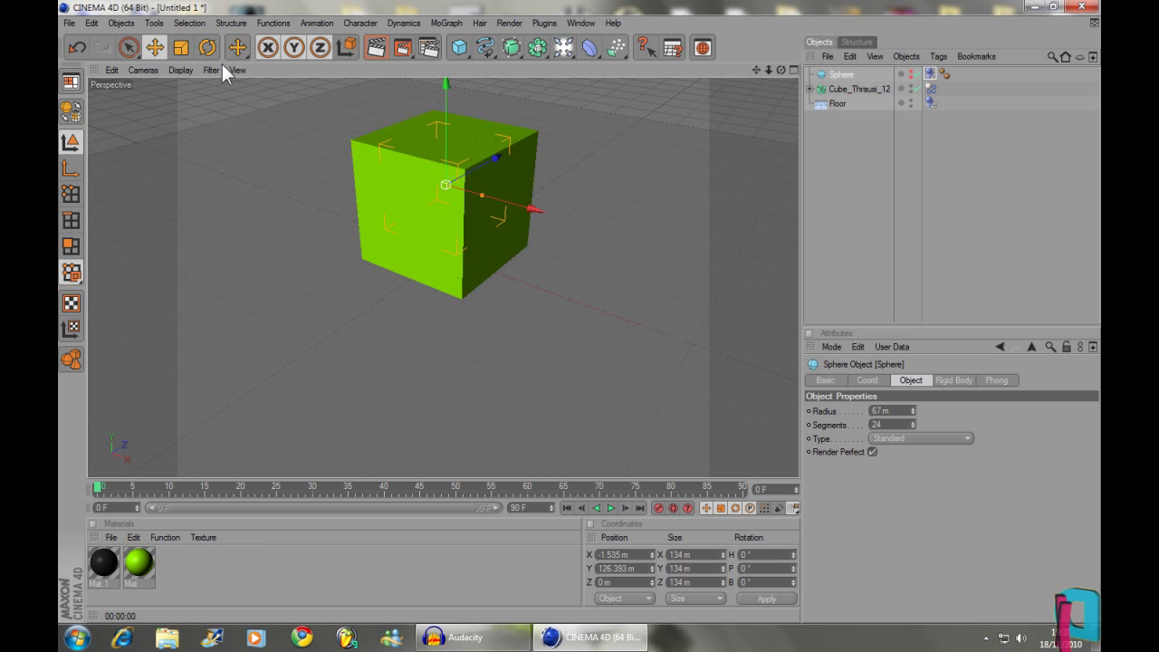